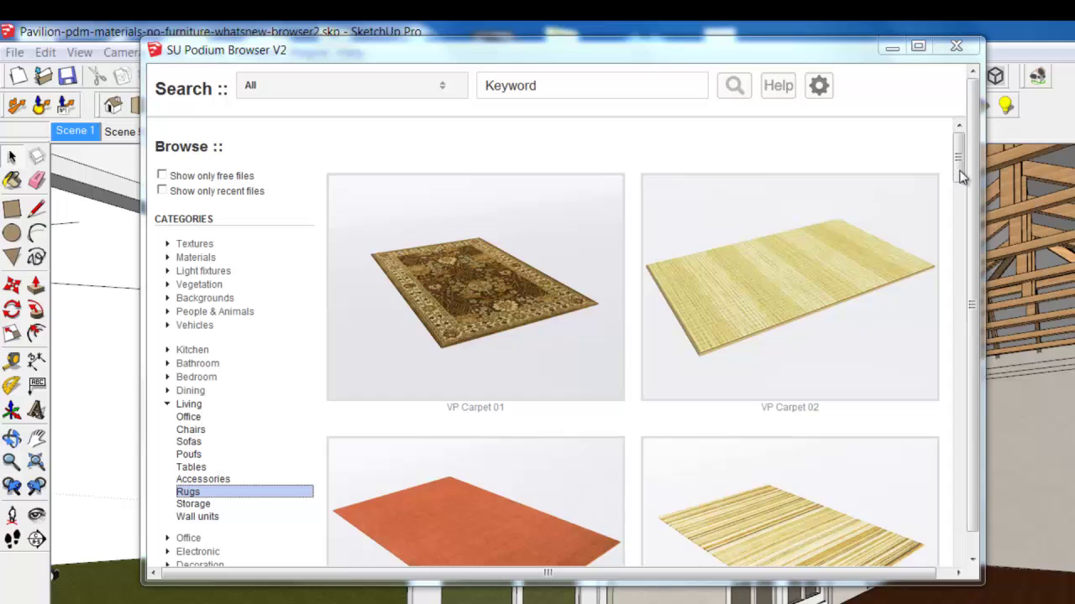
Step: Place the VP Carpet 24 rug from the Podium library on the pavilion floor
drag(962, 176, 929, 452)
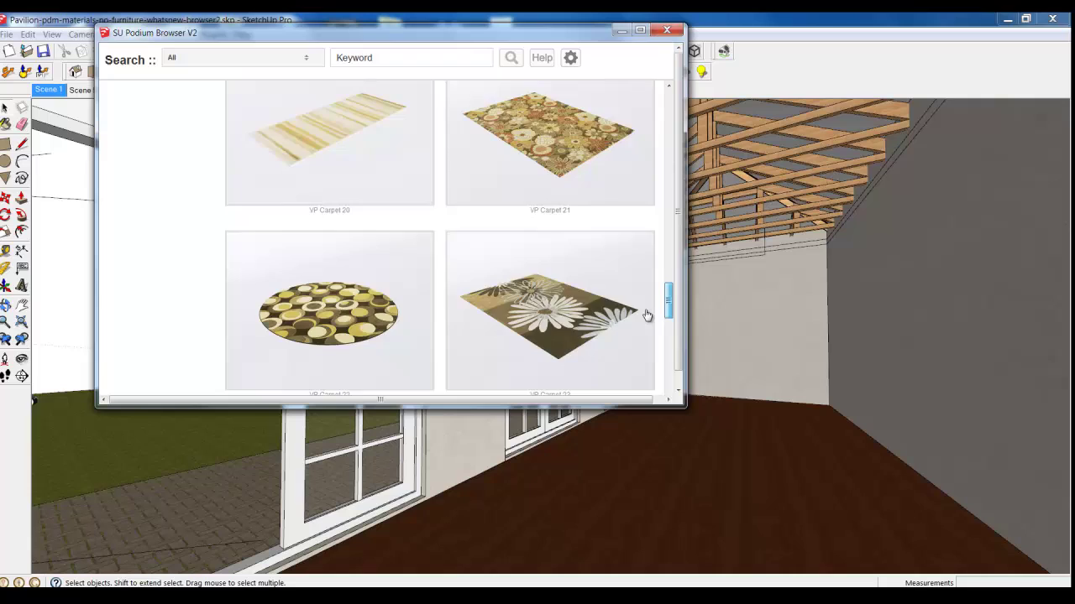
drag(646, 315, 646, 353)
click(340, 198)
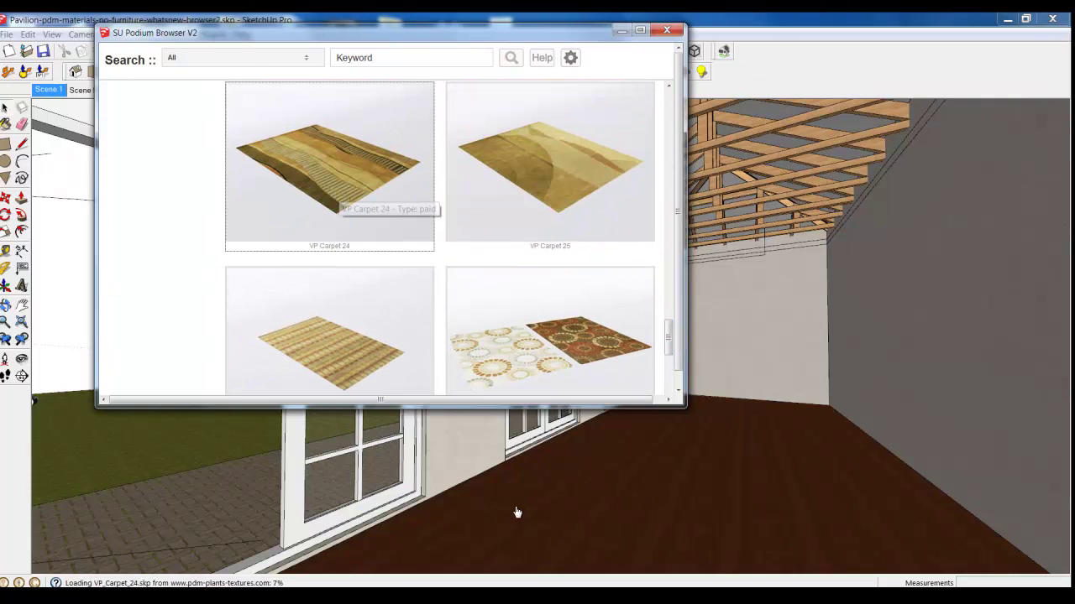
click(534, 461)
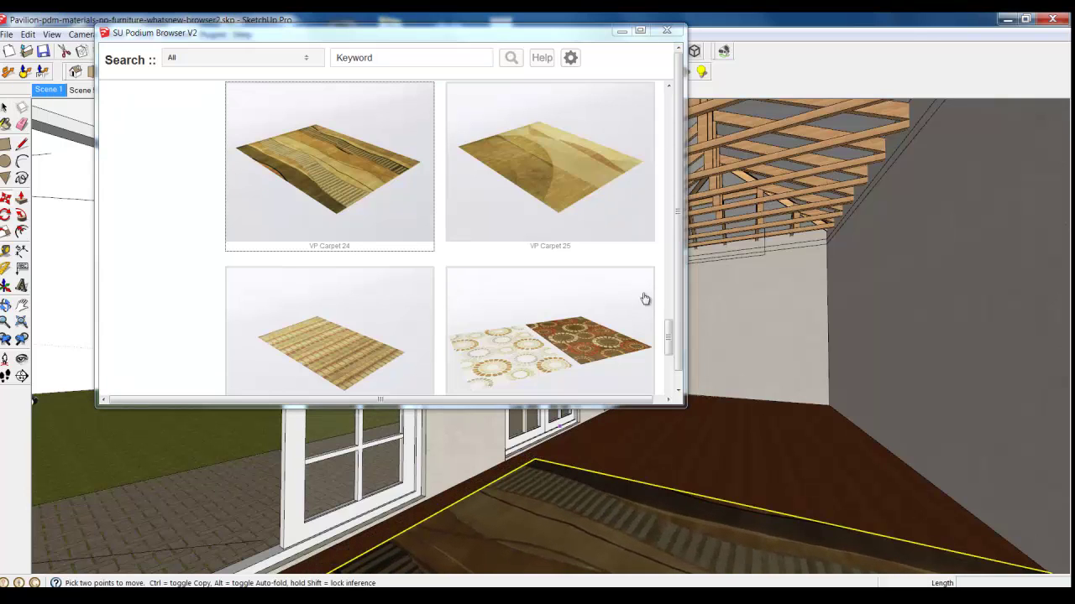
Step: Load VP Dining Table 11 from the Dining Tables category for placement
drag(571, 23, 714, 56)
drag(811, 357, 796, 137)
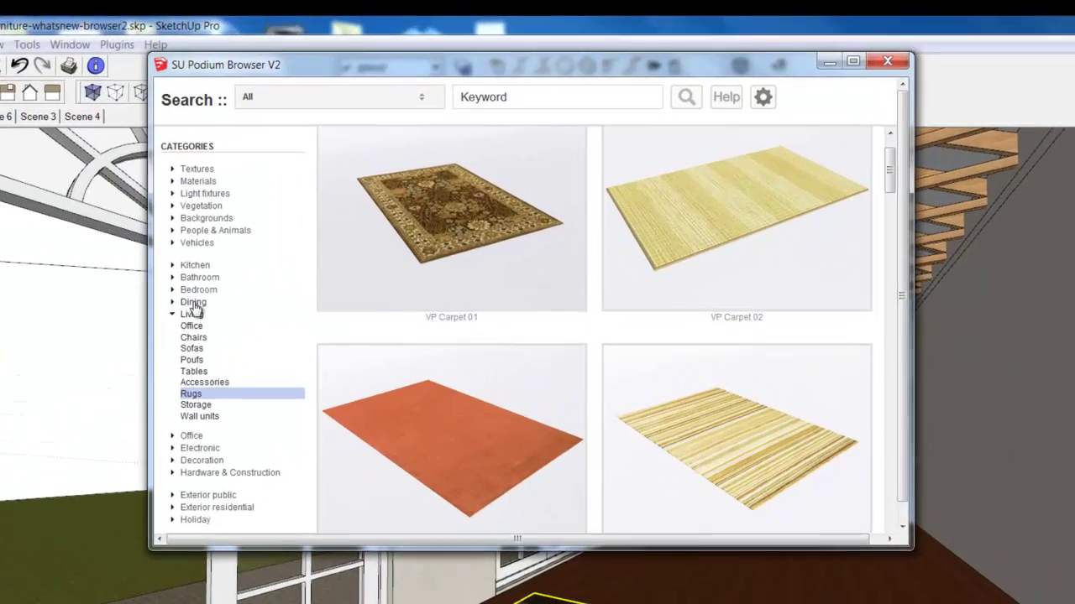
click(270, 233)
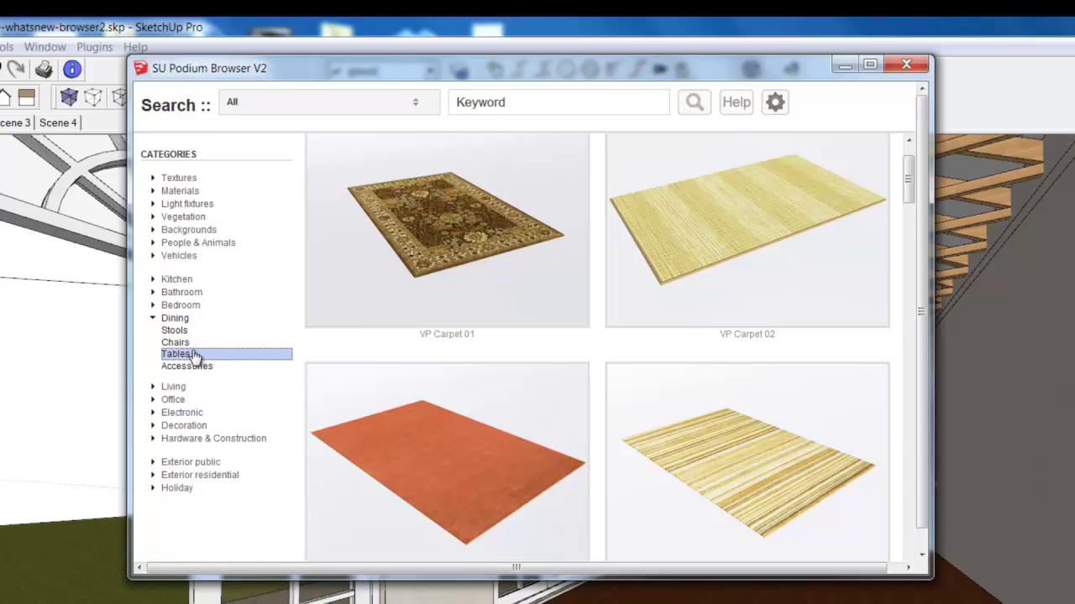
click(186, 354)
drag(911, 173, 909, 228)
click(471, 332)
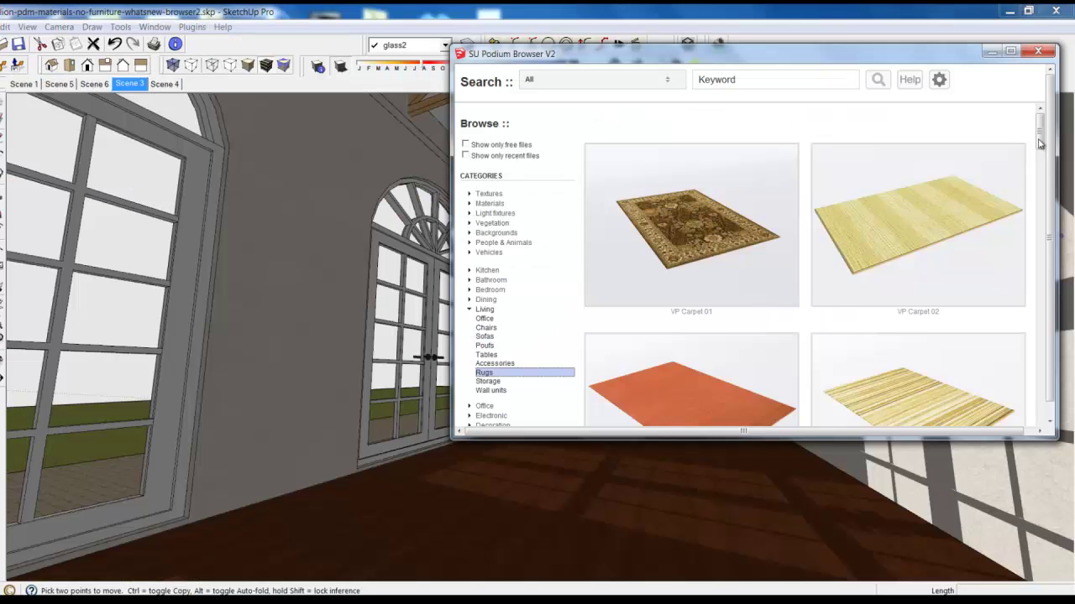
Step: Place the colourful patchwork VP Carpet 17 rug on the floor
scroll(1041, 261, down, 10)
scroll(1016, 289, down, 10)
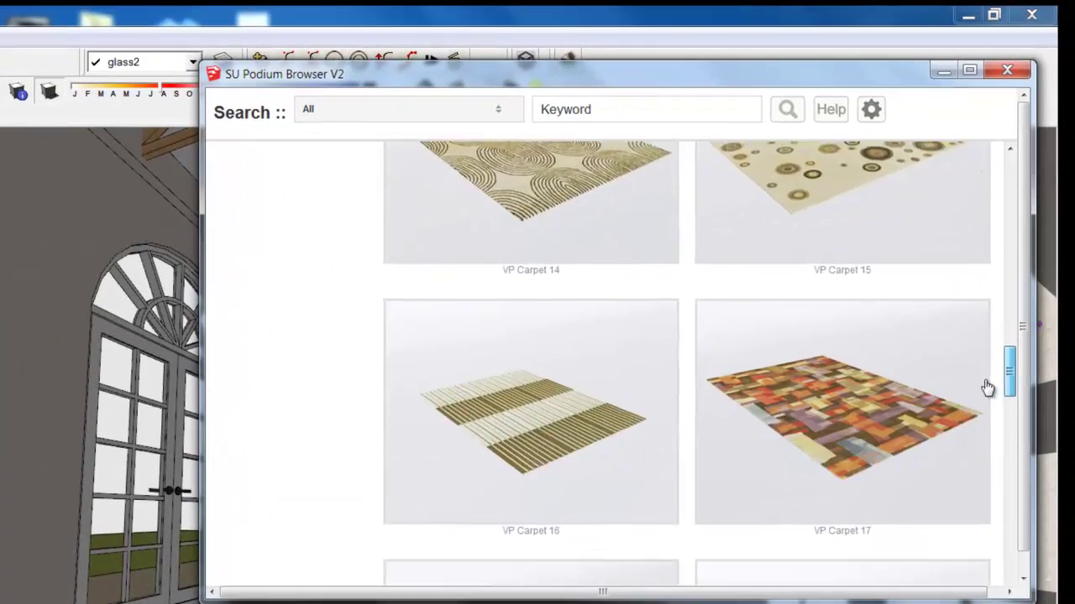
scroll(994, 372, up, 3)
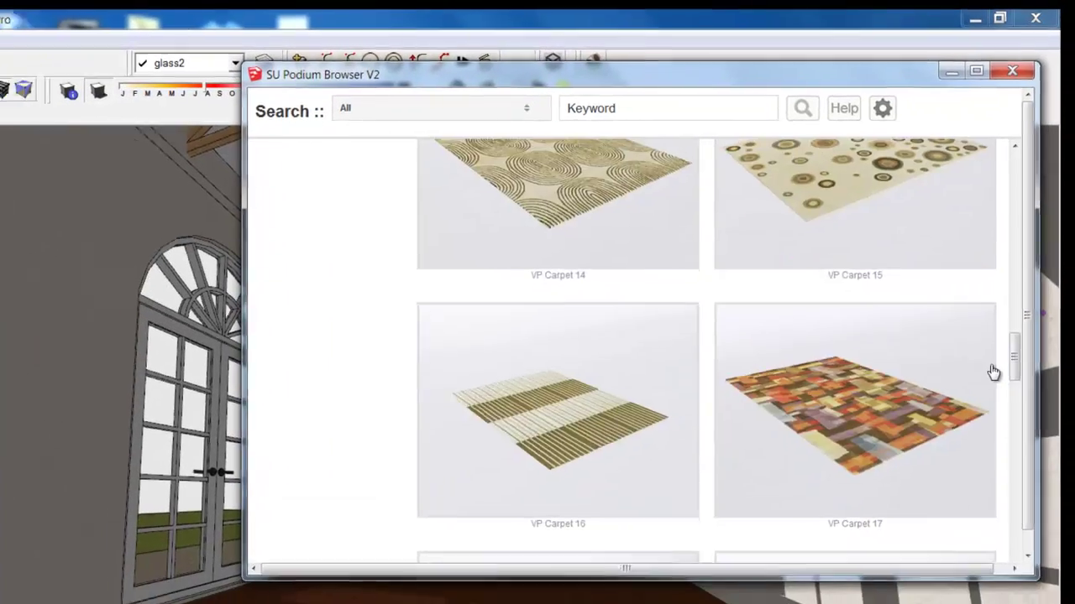
click(993, 372)
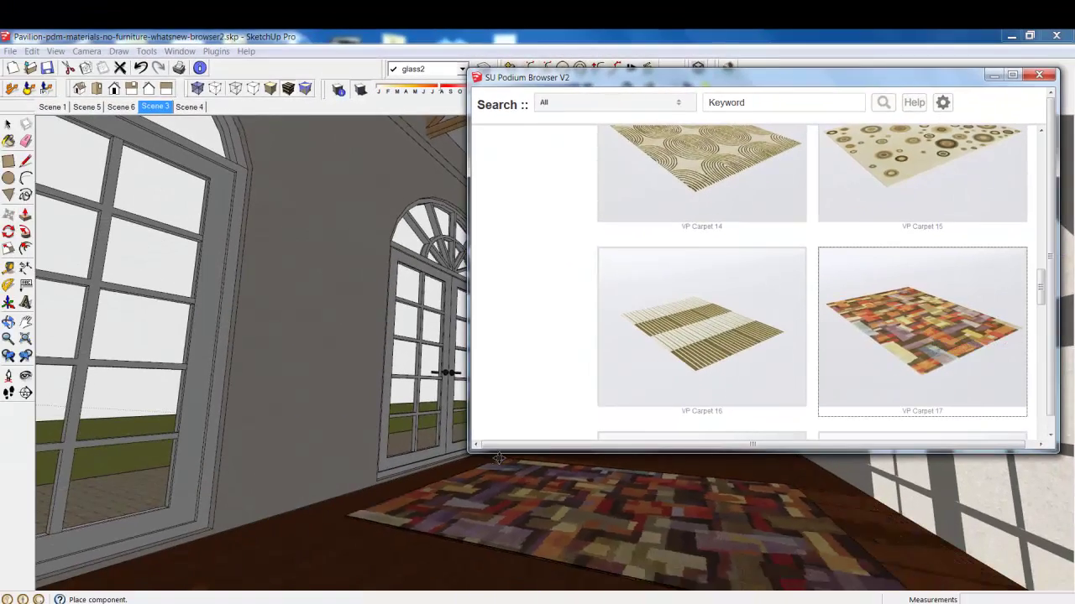
click(504, 459)
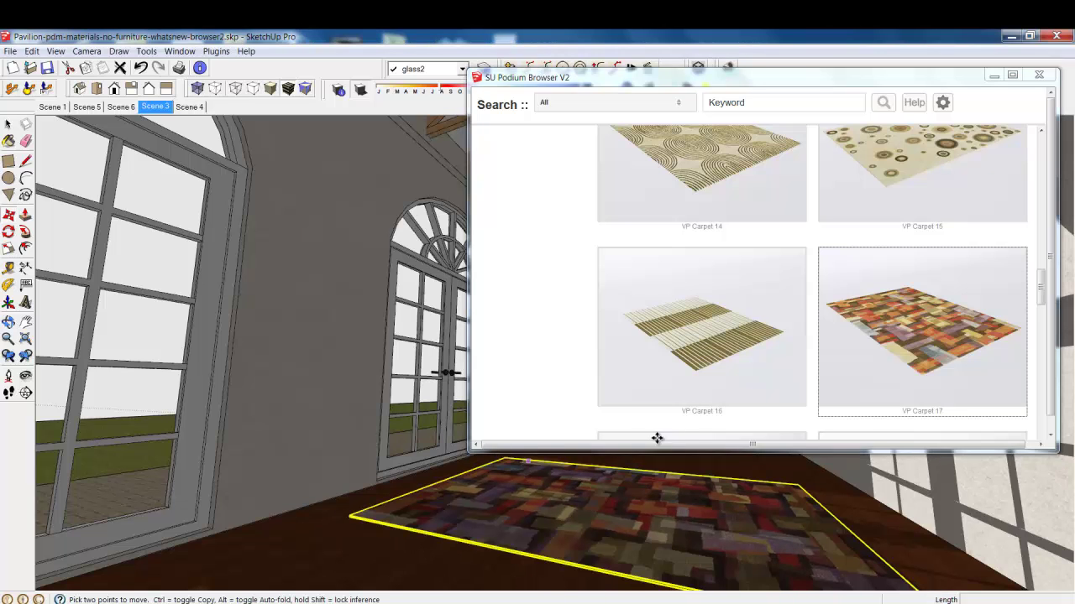
Step: Set VP Coffee Table 37, a glass coffee table from Living > Tables, on the rug
scroll(1041, 298, up, 15)
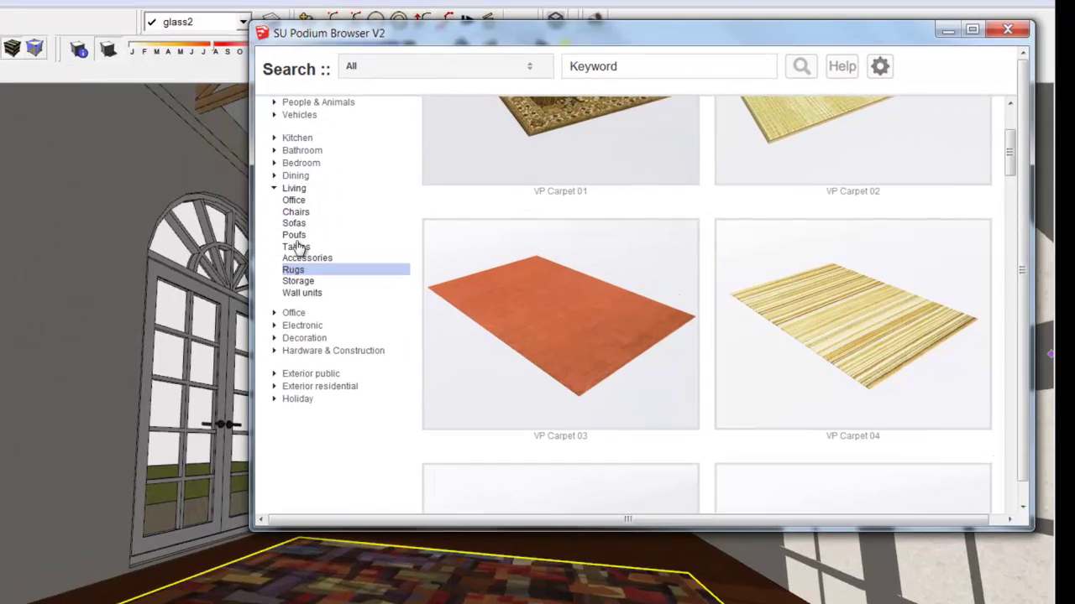
click(382, 234)
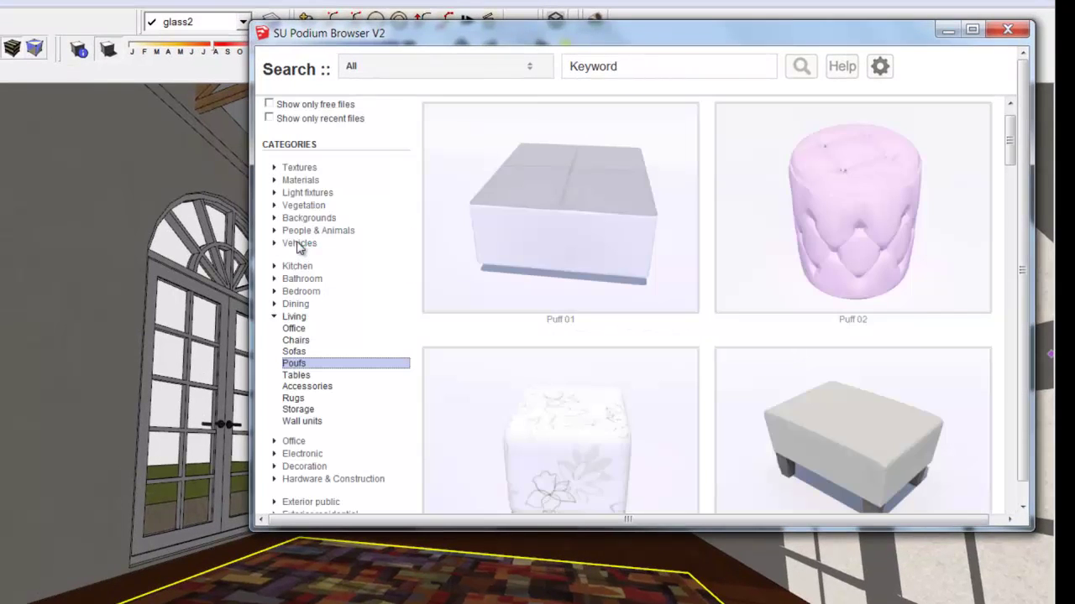
drag(1014, 154, 974, 147)
click(323, 422)
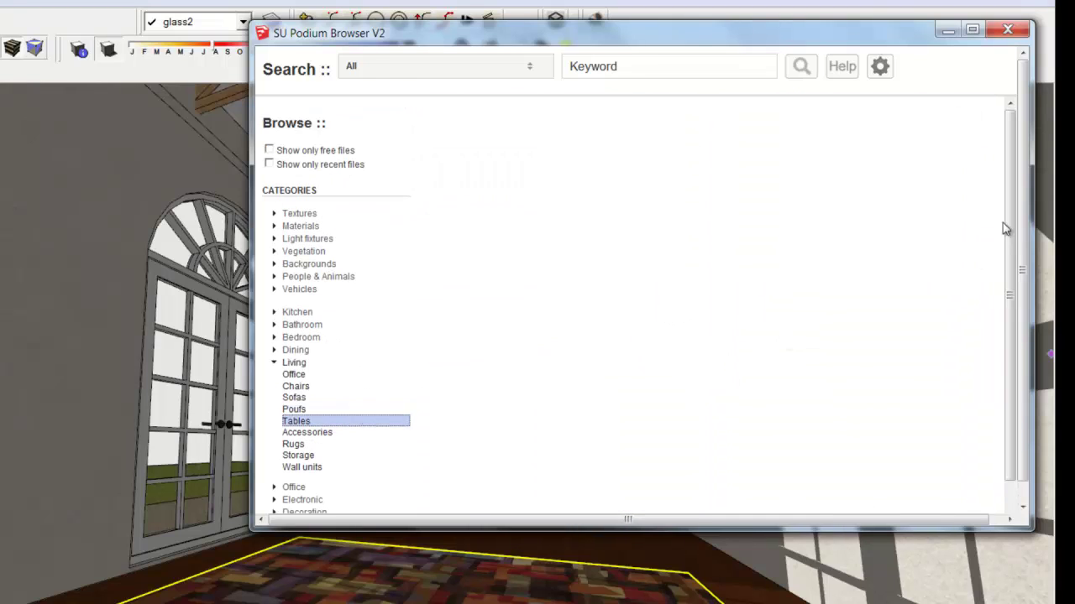
drag(1008, 130, 977, 504)
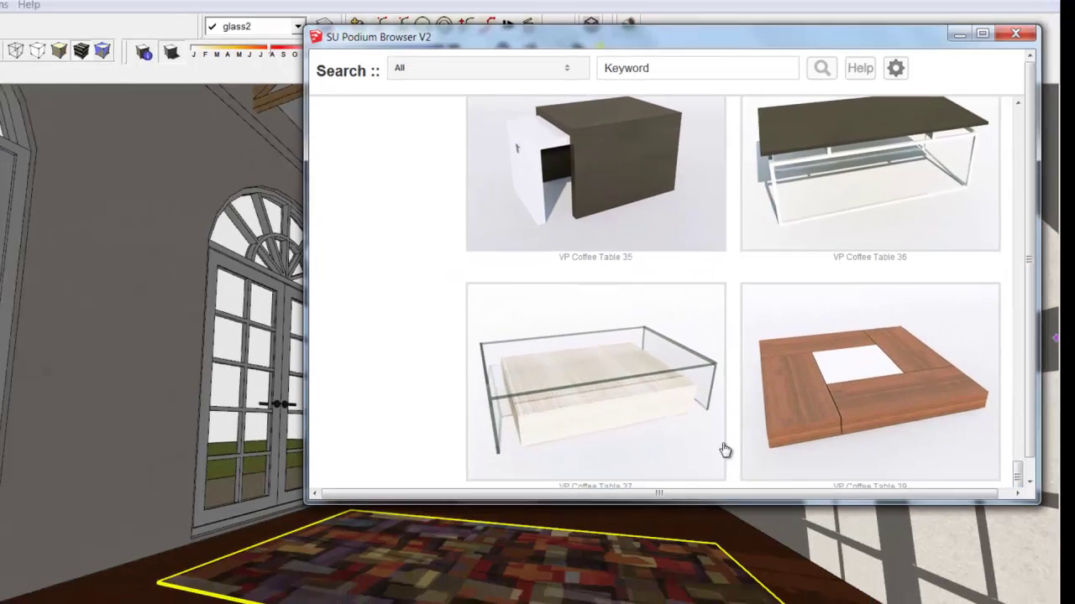
click(690, 432)
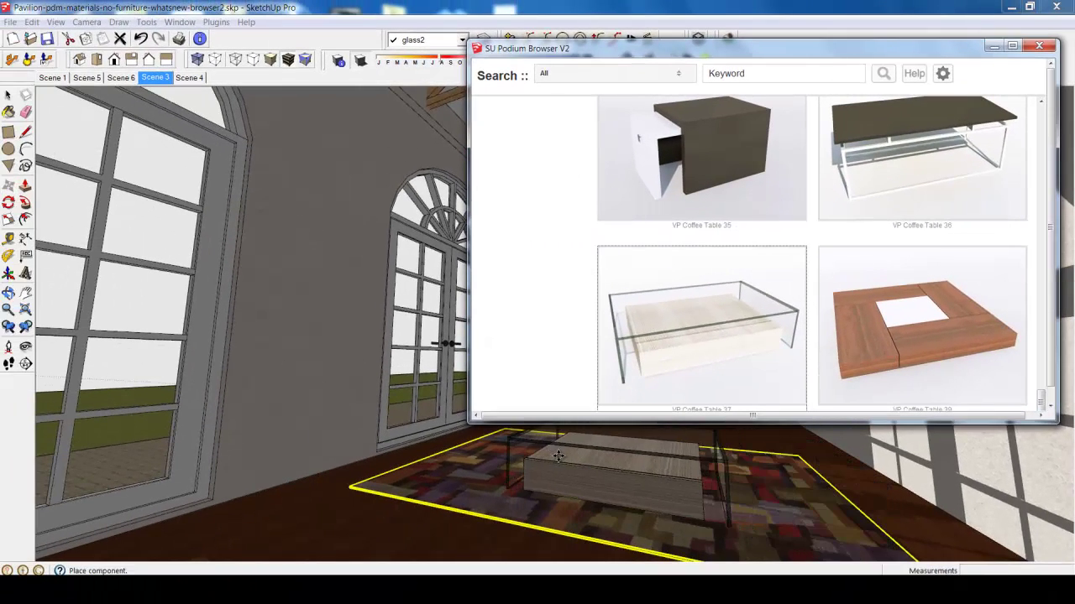
click(574, 458)
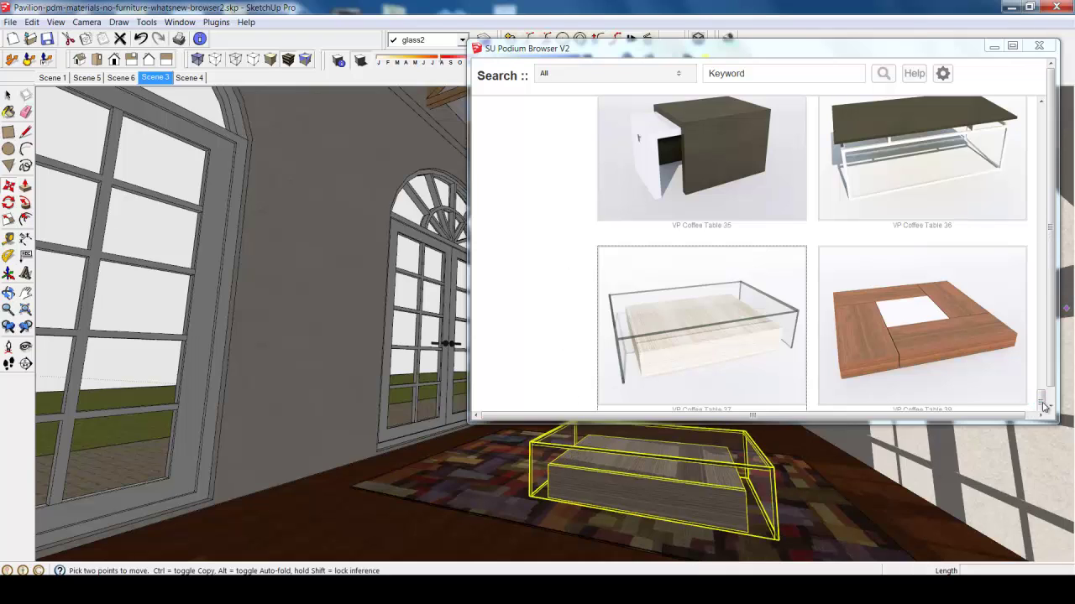
Step: Place the black Chair One armchair from page 3 of Living > Chairs beside the window
scroll(722, 252, up, 15)
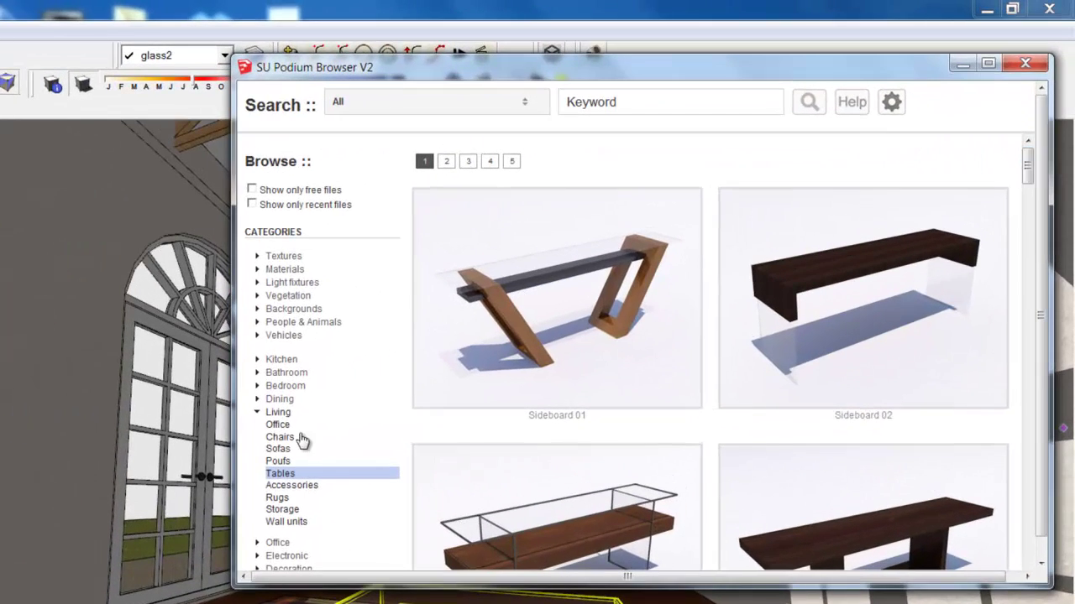
click(300, 438)
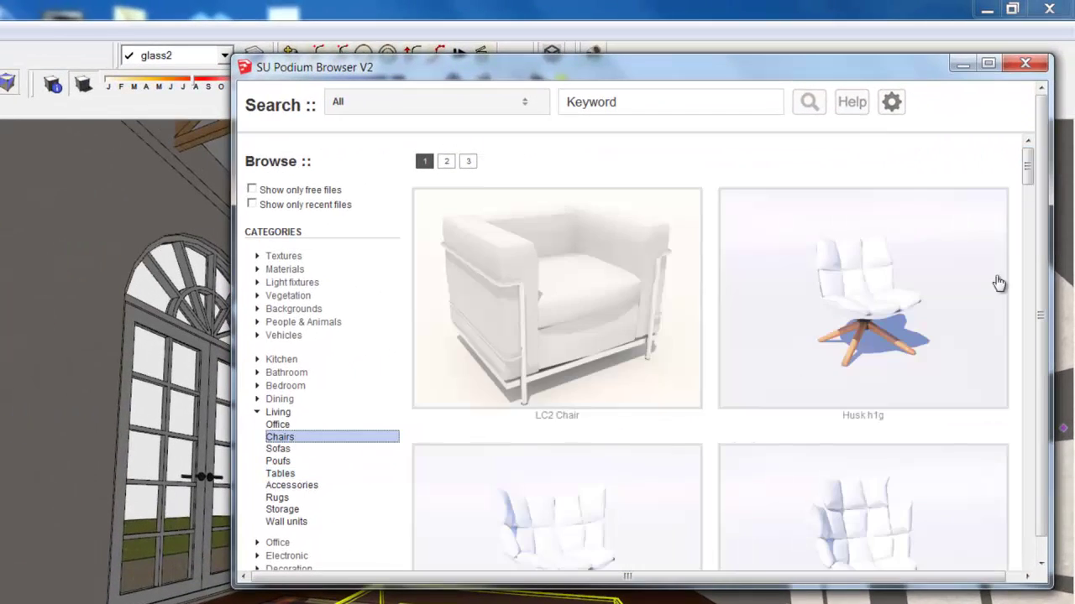
click(468, 160)
click(881, 261)
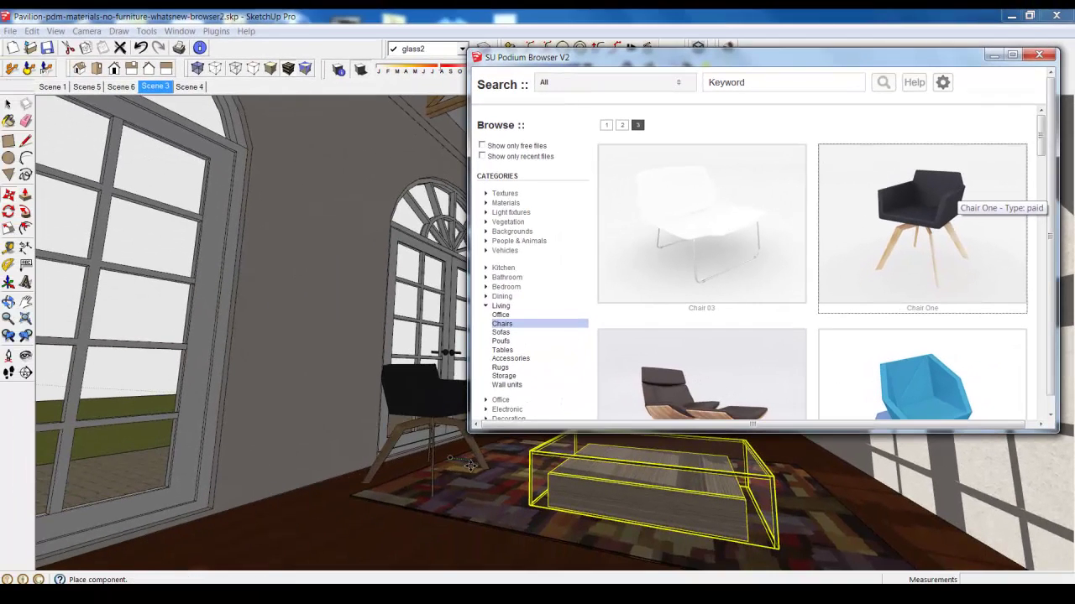
click(458, 464)
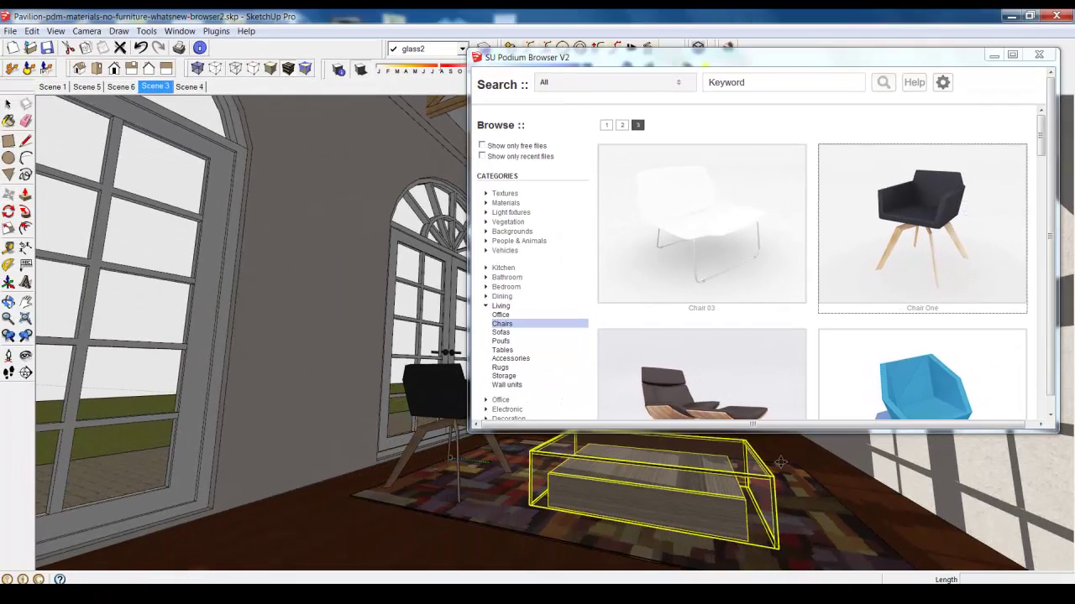
Step: Place the green Vitra Freeform sofa from recent library items next to the coffee table
click(482, 156)
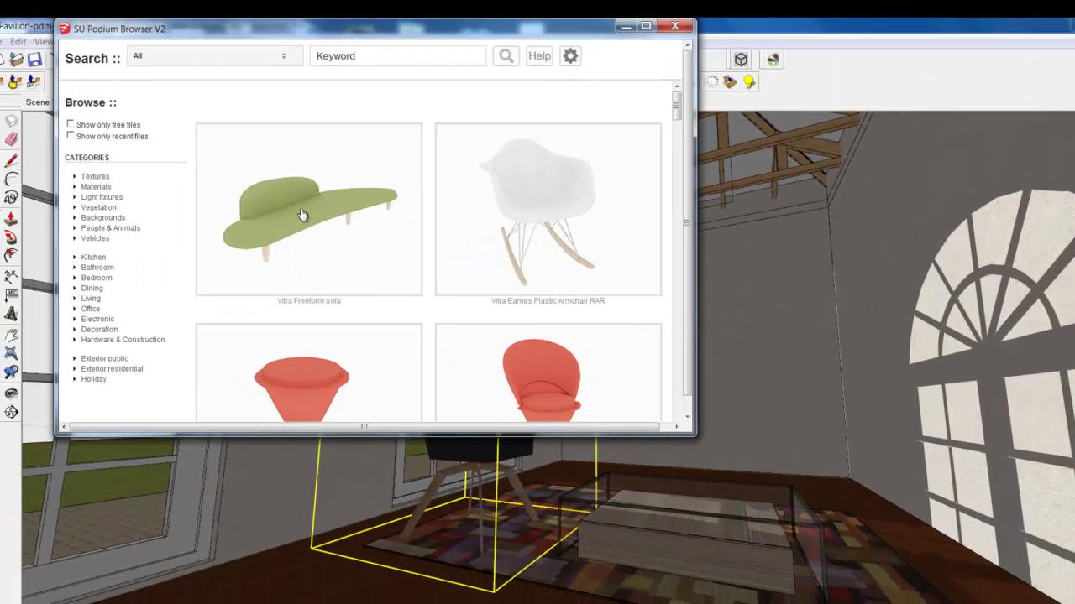
click(554, 290)
drag(845, 501, 819, 500)
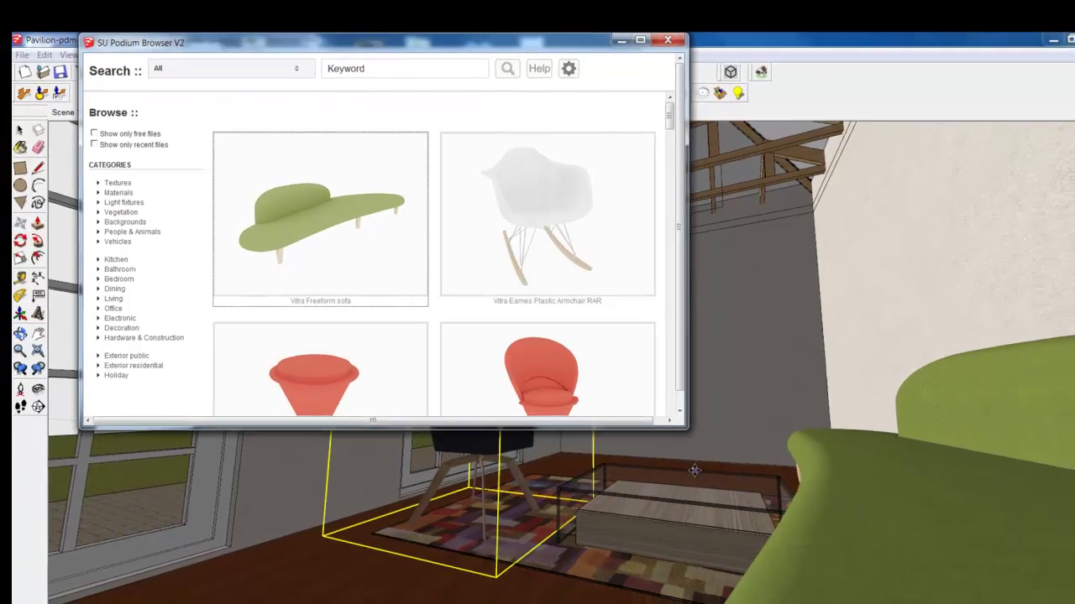
click(695, 471)
mouse_move(694, 470)
middle_down()
mouse_move(829, 485)
mouse_move(854, 501)
middle_up()
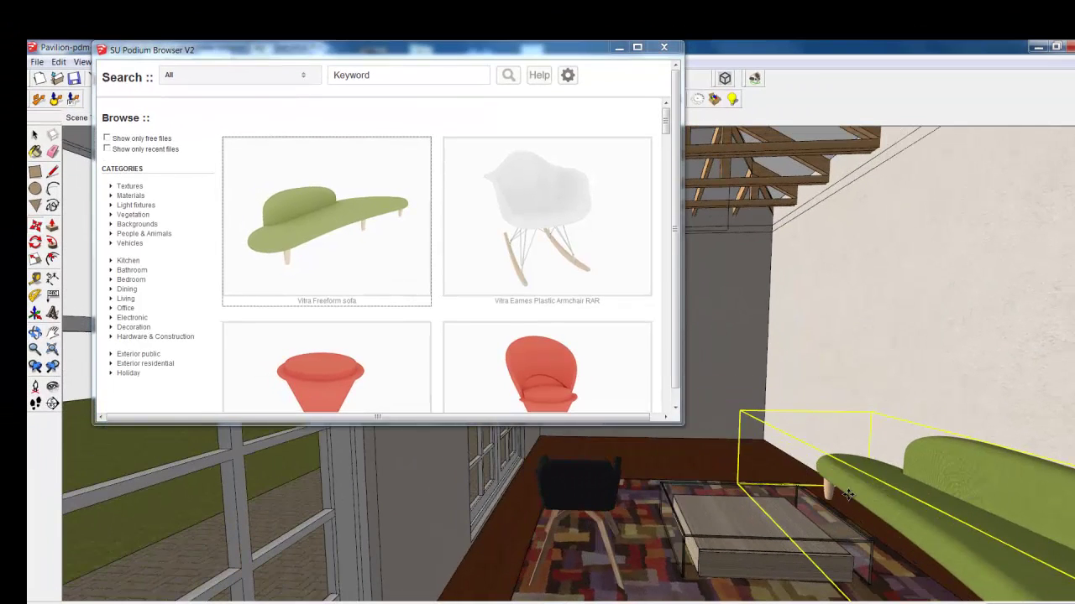
drag(625, 48, 653, 53)
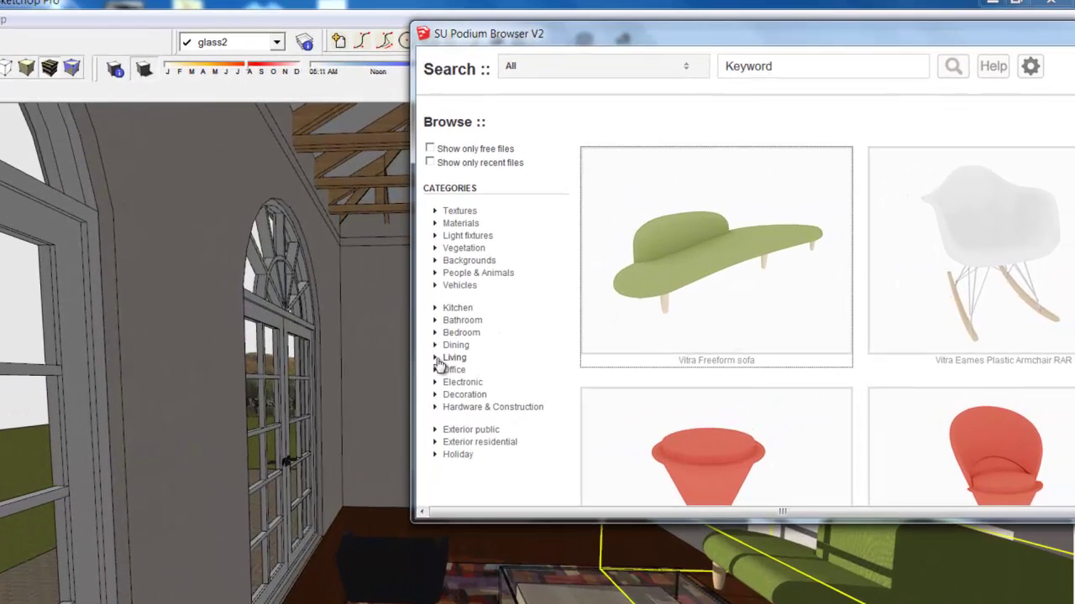
Step: Place the VP Shelf 08 cabinet from Living > Storage against the far wall
click(468, 353)
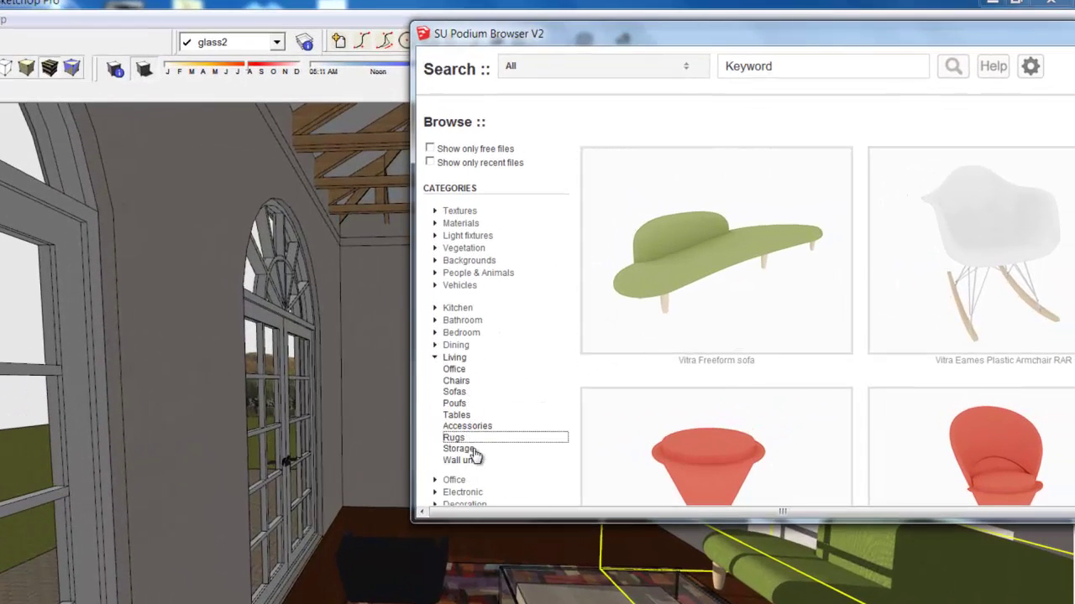
drag(758, 35, 488, 12)
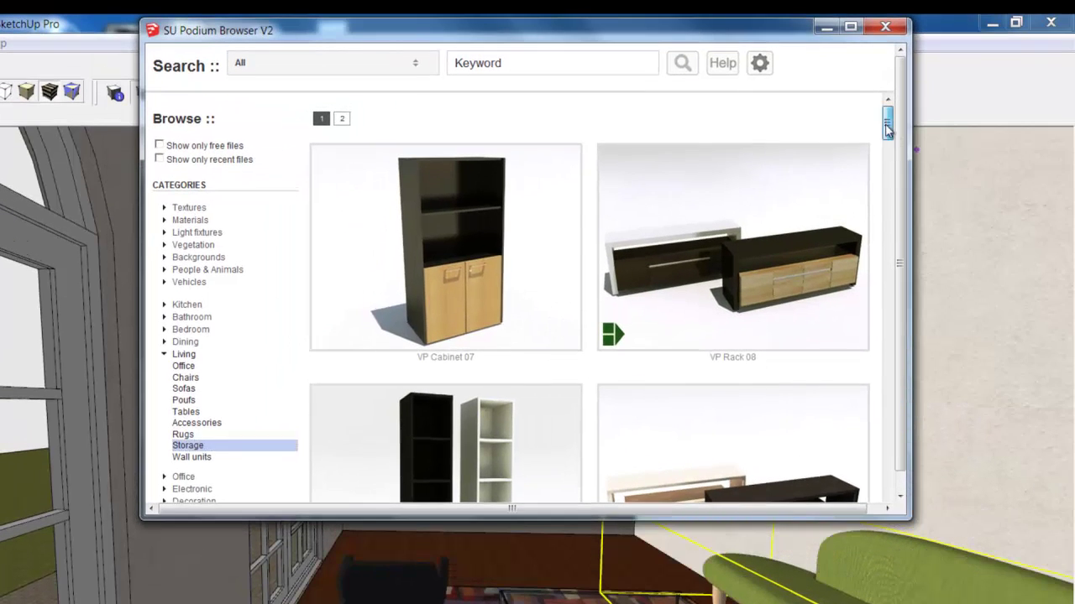
drag(887, 126, 883, 195)
drag(671, 38, 1012, 47)
click(461, 352)
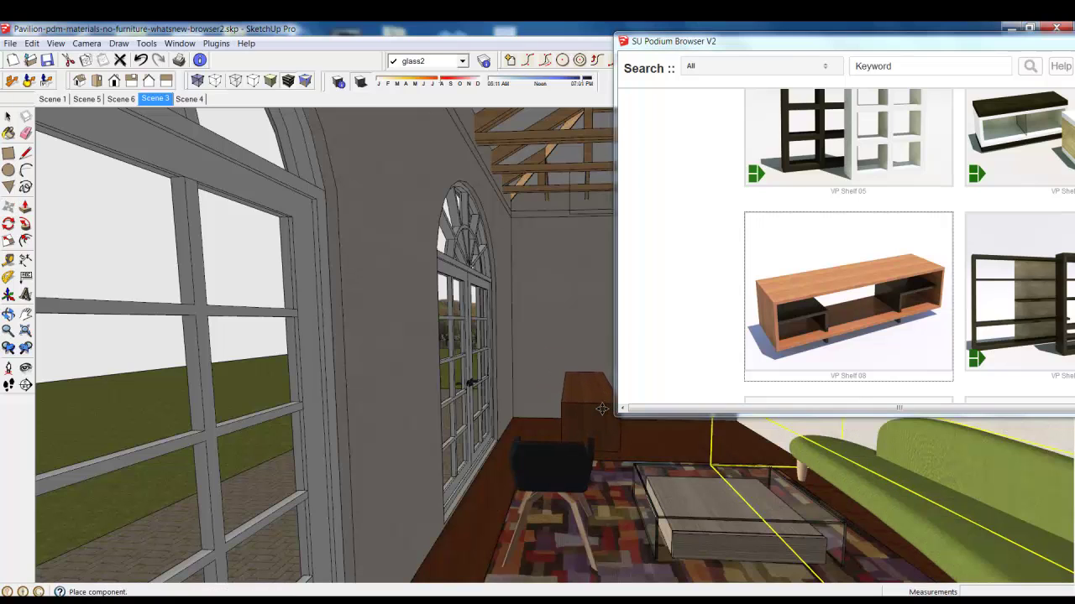
click(602, 408)
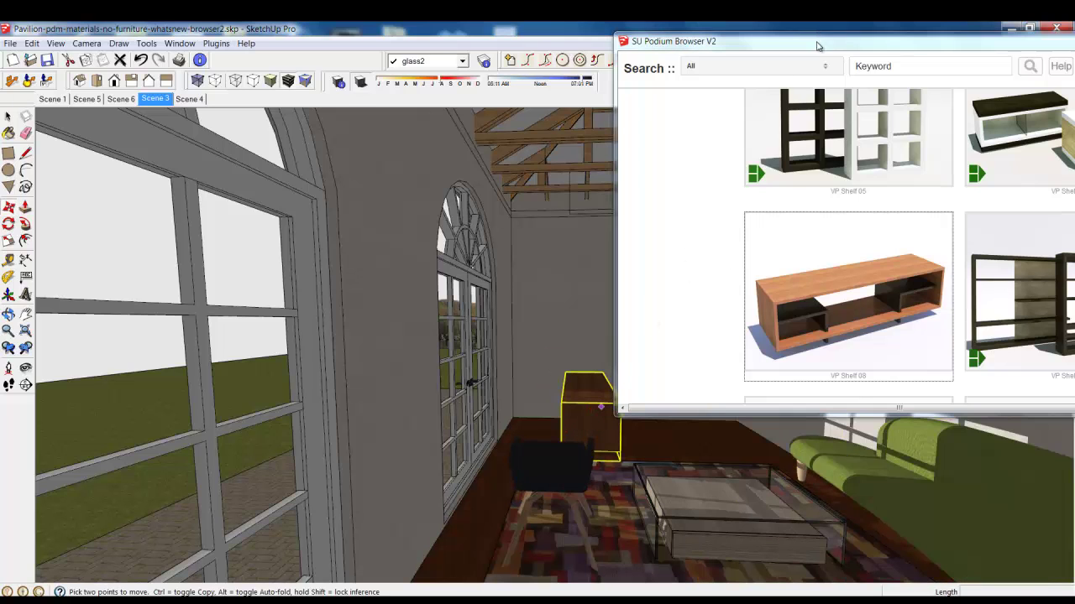
Step: Set the plant 04 potted plant from Vegetation > 3D Plants on top of the shelf
drag(813, 46, 588, 46)
drag(957, 178, 957, 105)
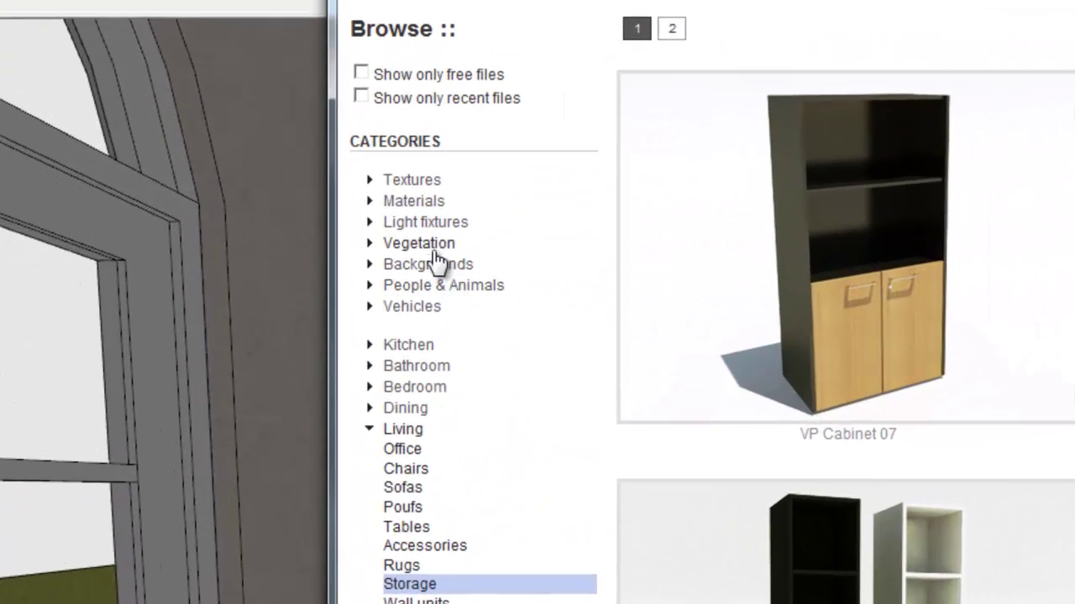
click(434, 245)
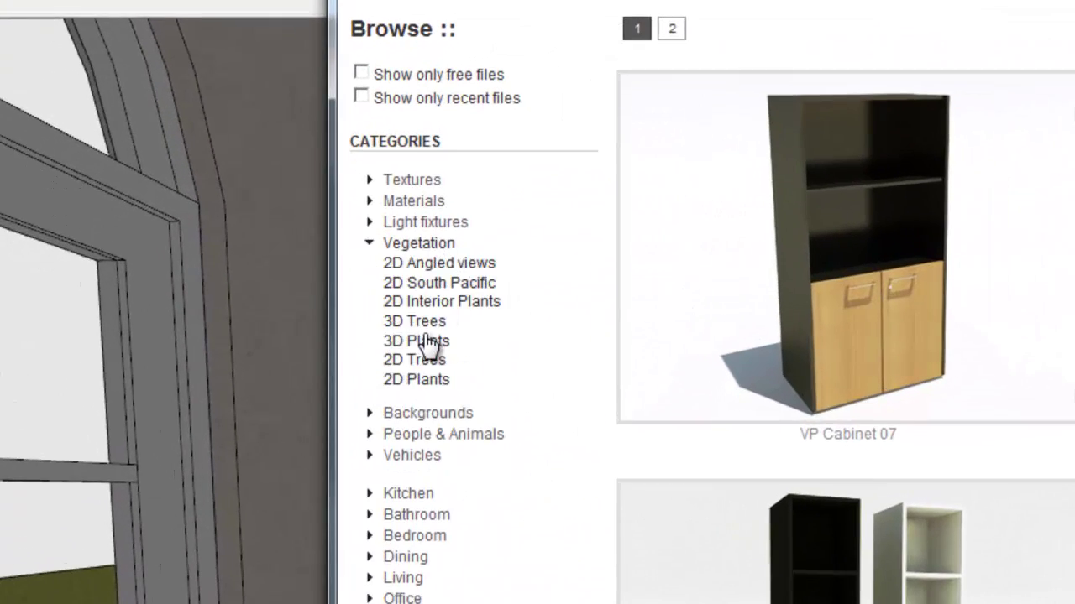
click(424, 341)
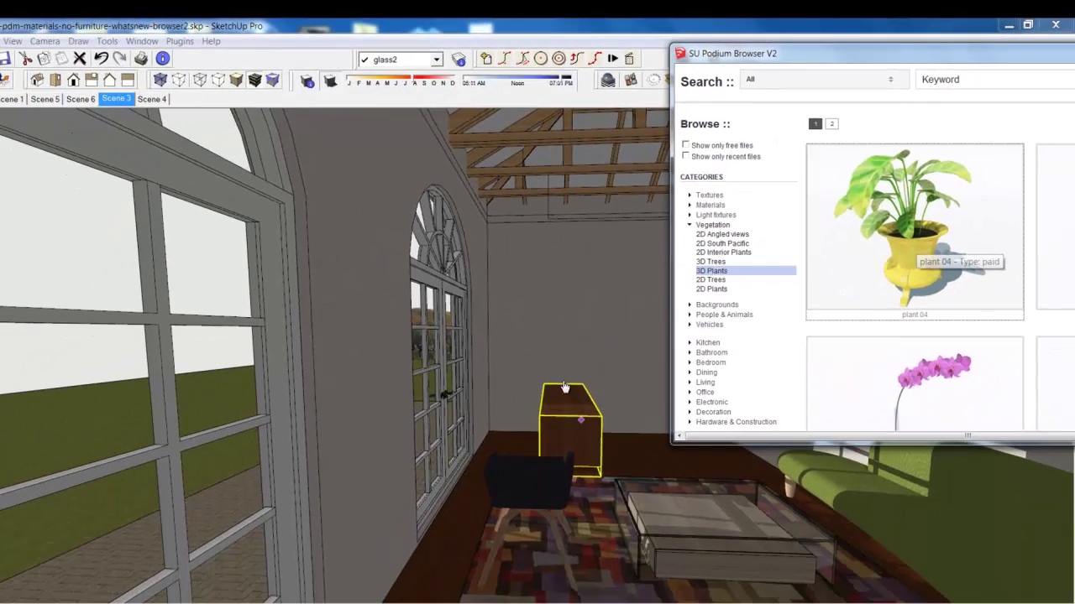
key(m)
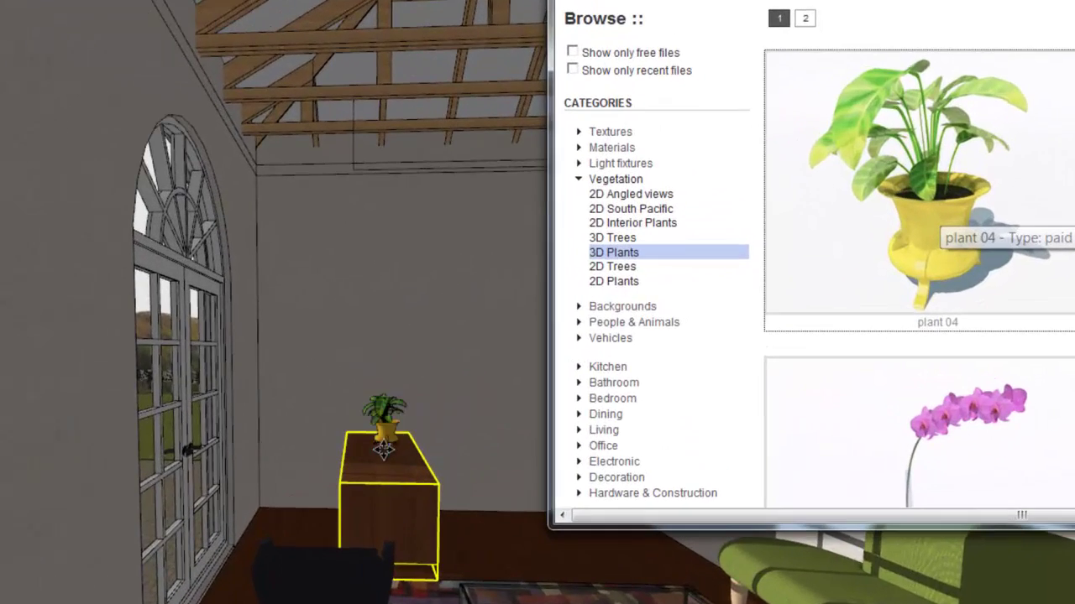
click(383, 451)
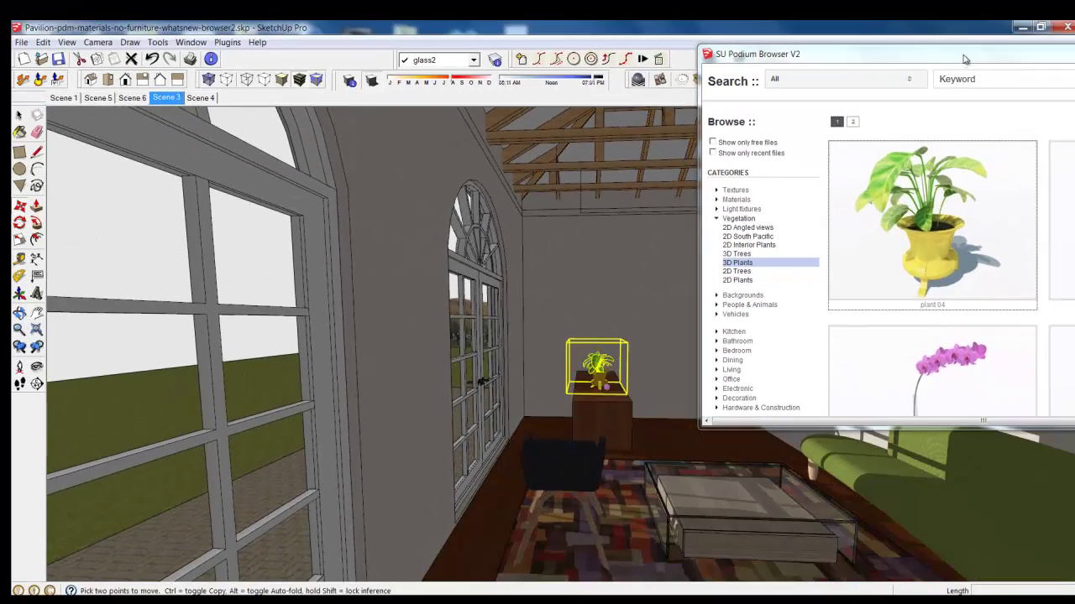
drag(964, 59, 349, 25)
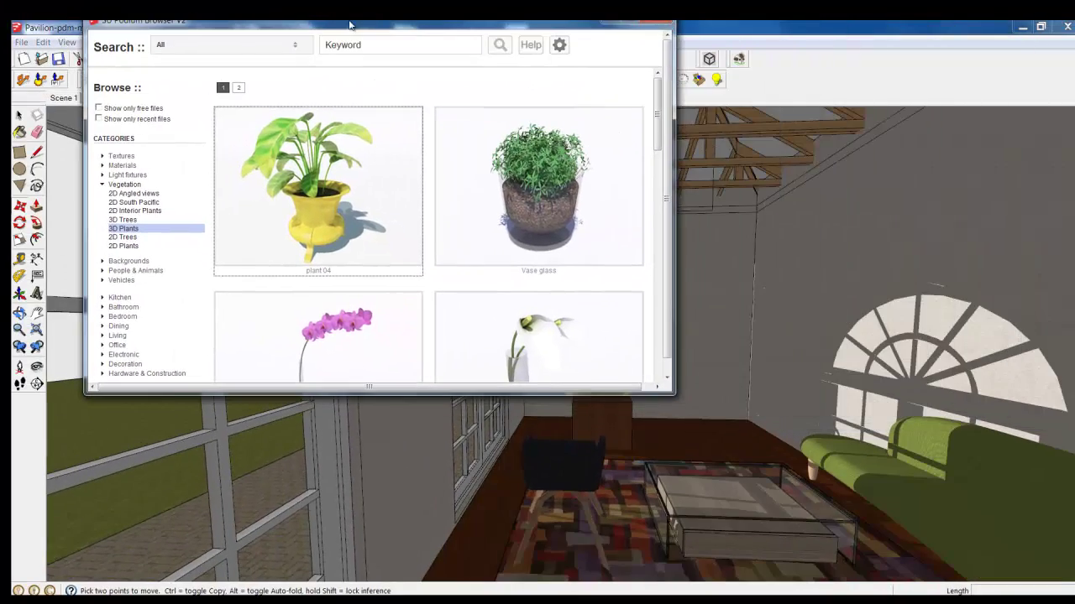
Step: Expand Light fixtures and restrict the Podium search category to Light fixtures
click(104, 174)
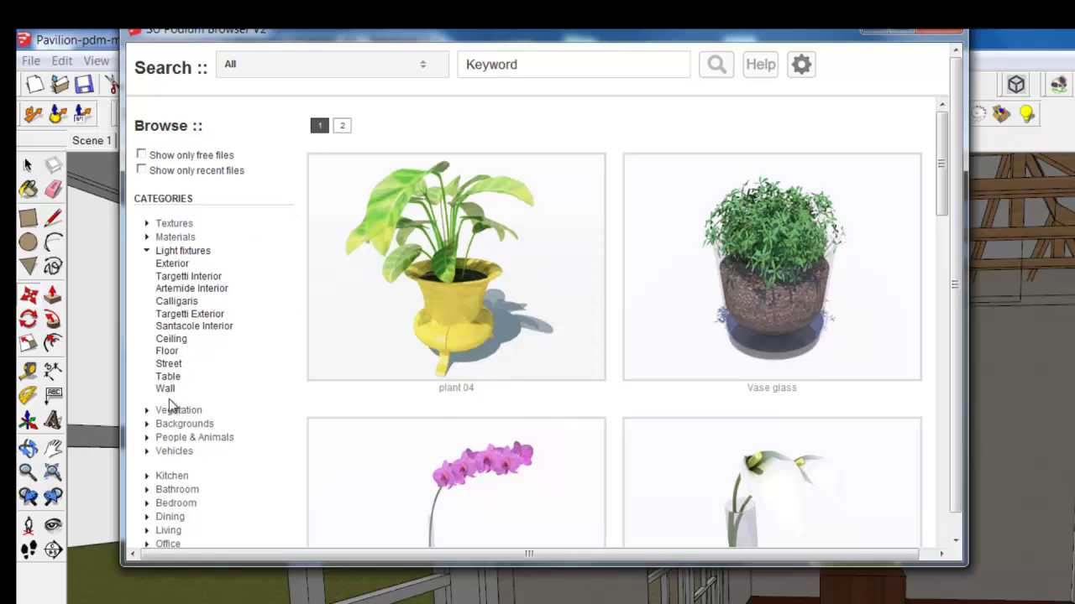
click(171, 390)
click(418, 67)
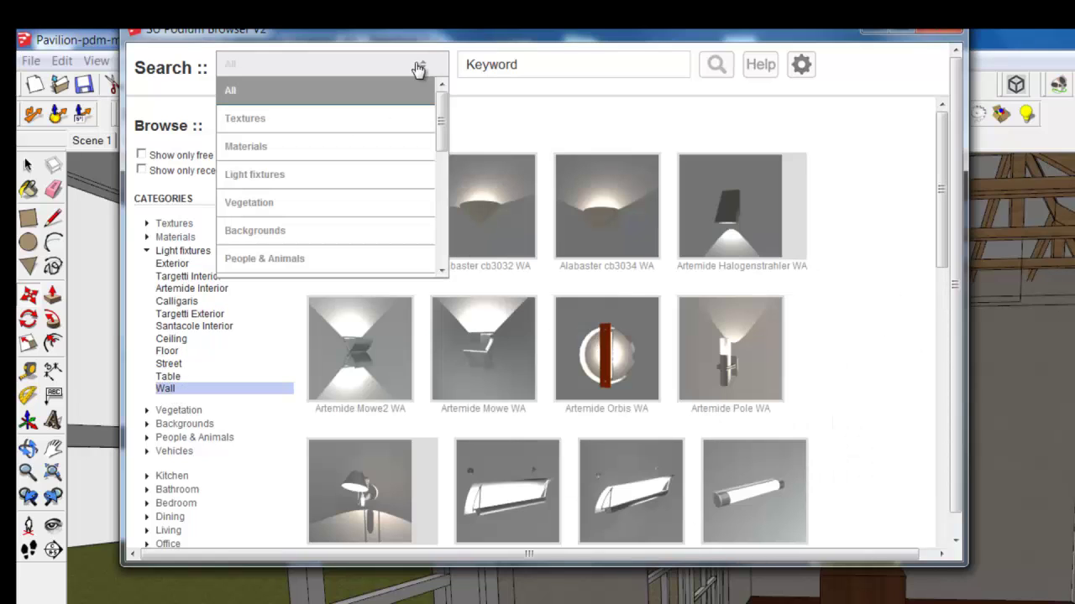
click(269, 175)
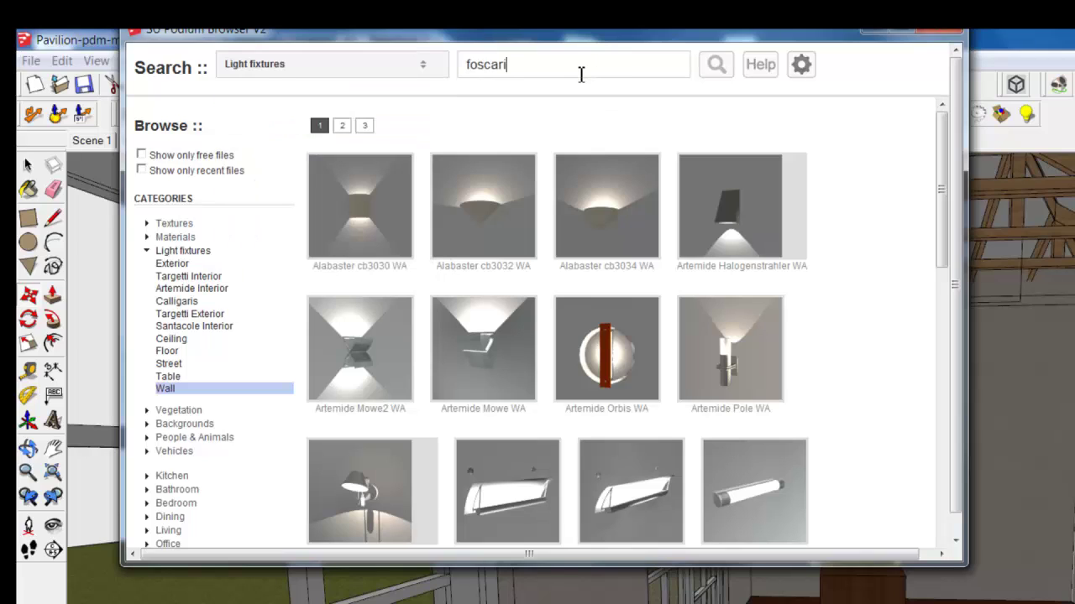
Step: Search 'foscarini' and place the Foscarini Totem2 FL floor lamp beside the green sofa
click(716, 73)
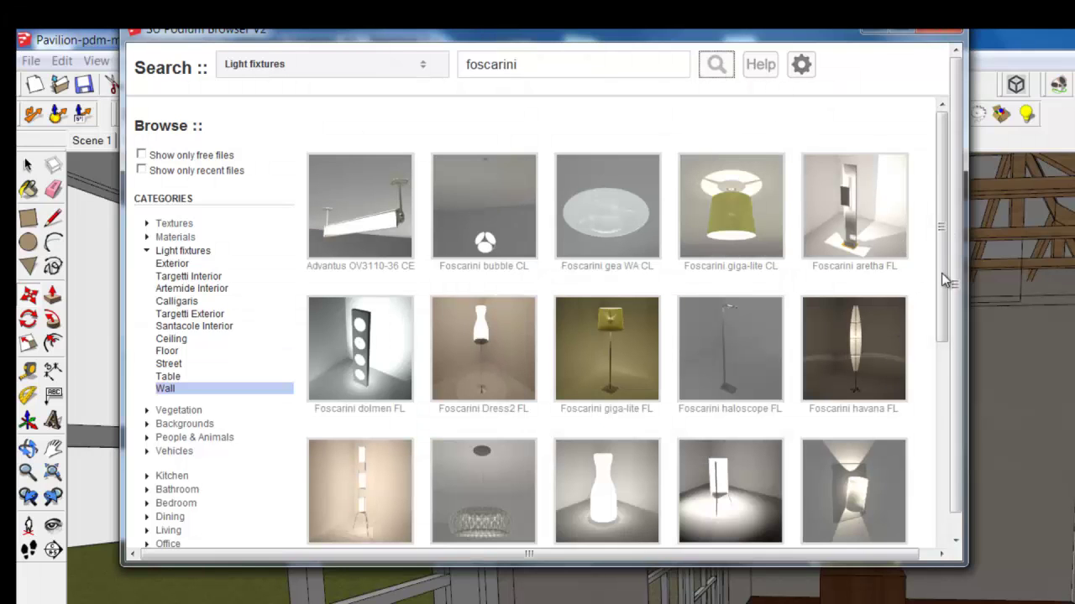
mouse_move(941, 273)
mouse_down()
mouse_move(918, 518)
mouse_move(906, 293)
mouse_up()
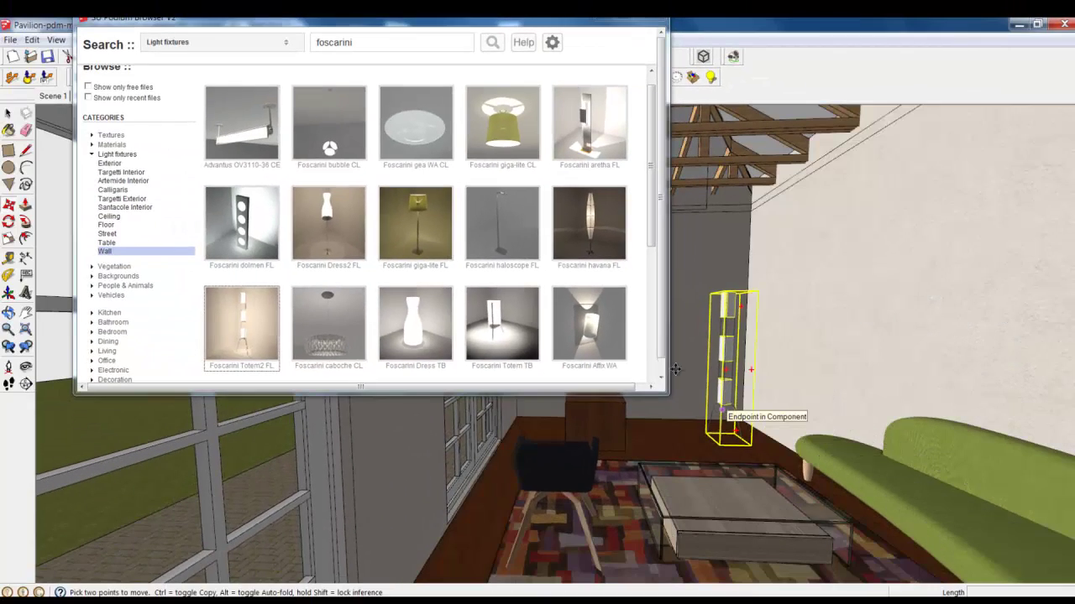
drag(636, 26, 540, 53)
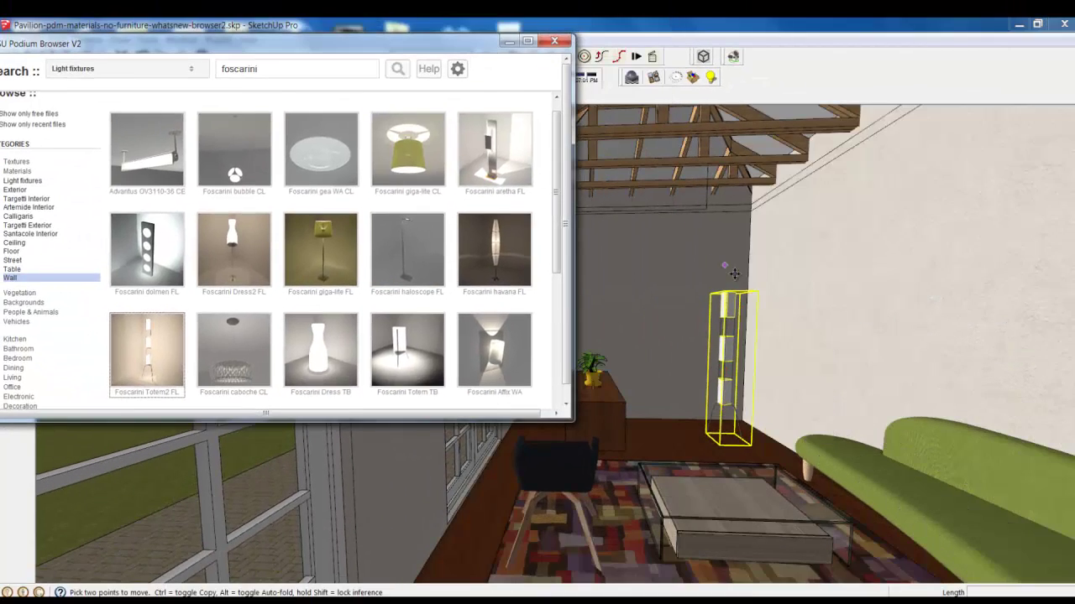
shift+middle_drag(735, 277, 714, 315)
scroll(697, 304, down, 3)
drag(472, 49, 1071, 147)
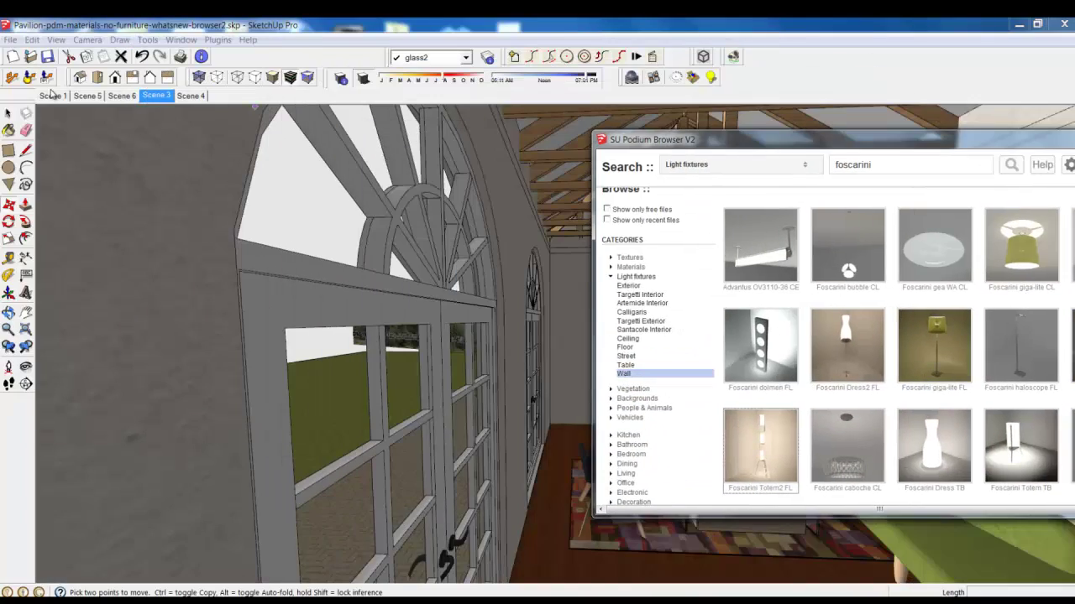
Step: Switch to Scene 1 and hang the Nagoya pendant lamp from the ceiling above the dining area
click(52, 94)
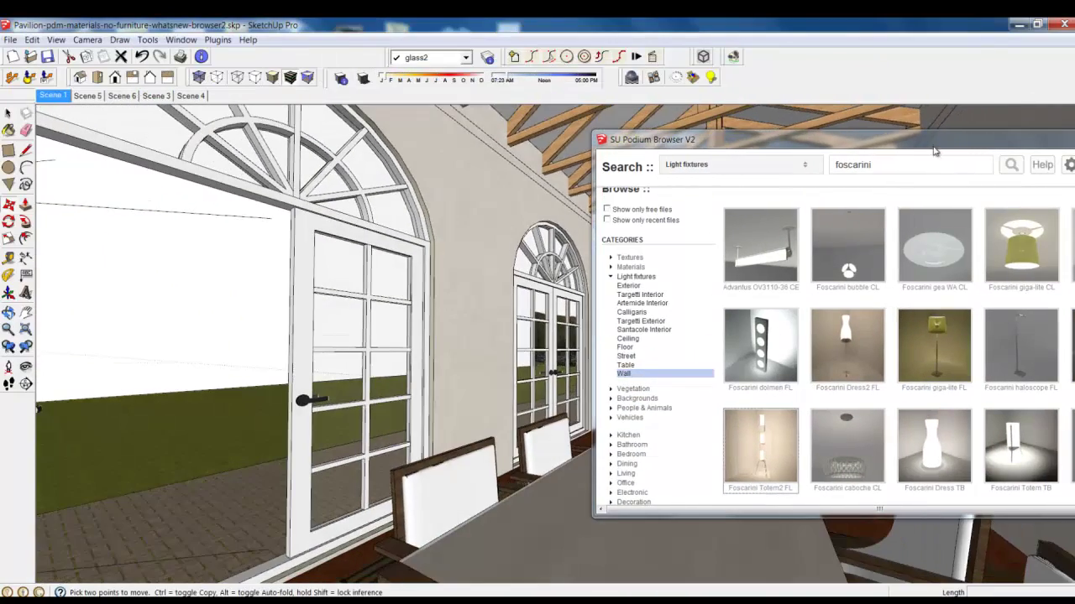
drag(933, 148, 820, 168)
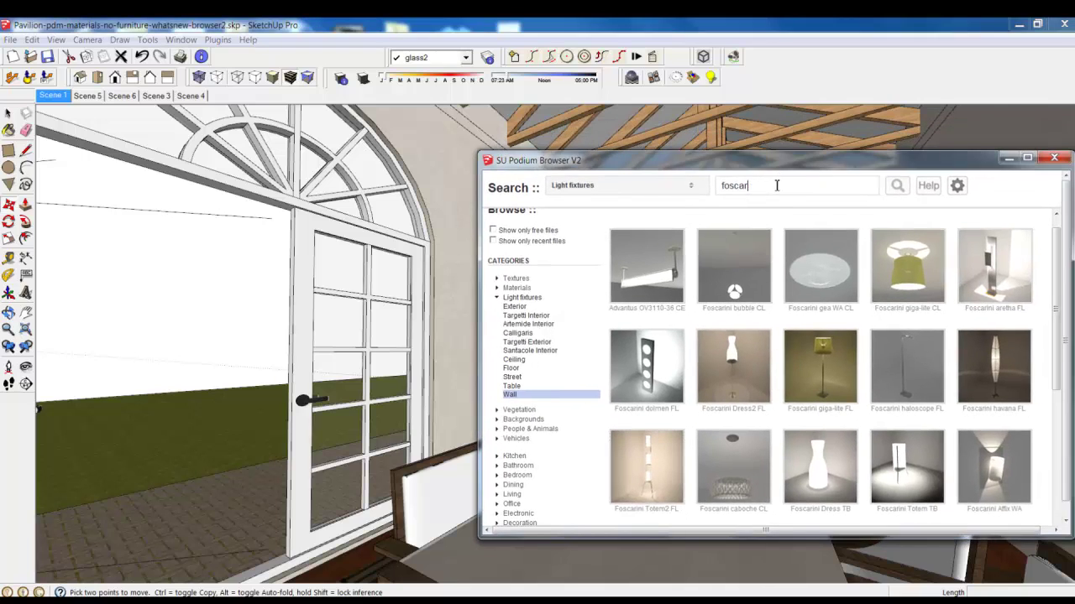
key(BackSpace)
key(BackSpace)
key(BackSpace)
key(BackSpace)
key(BackSpace)
key(BackSpace)
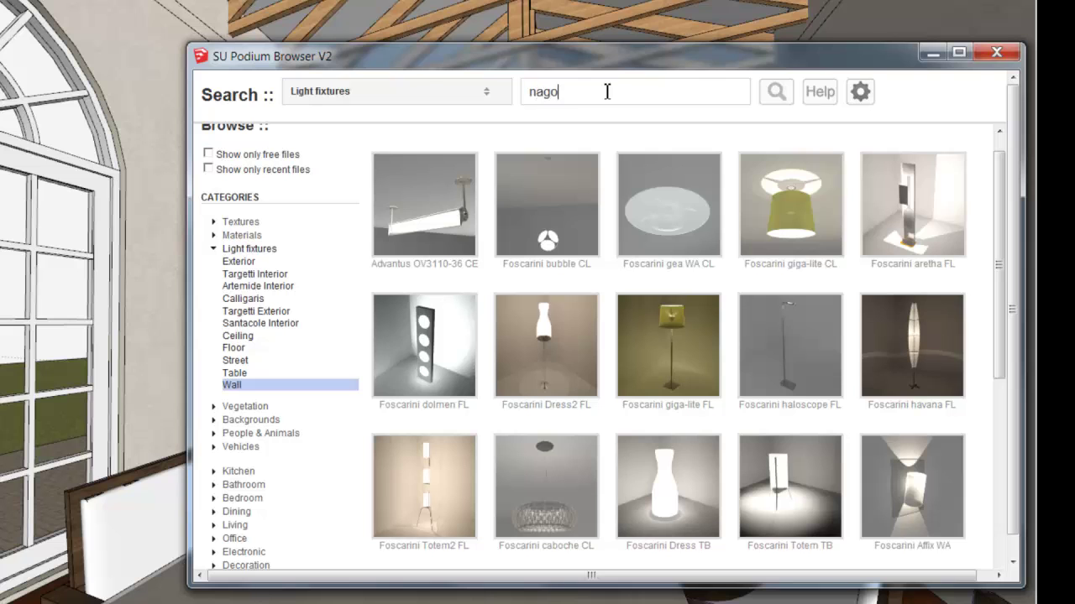
click(774, 93)
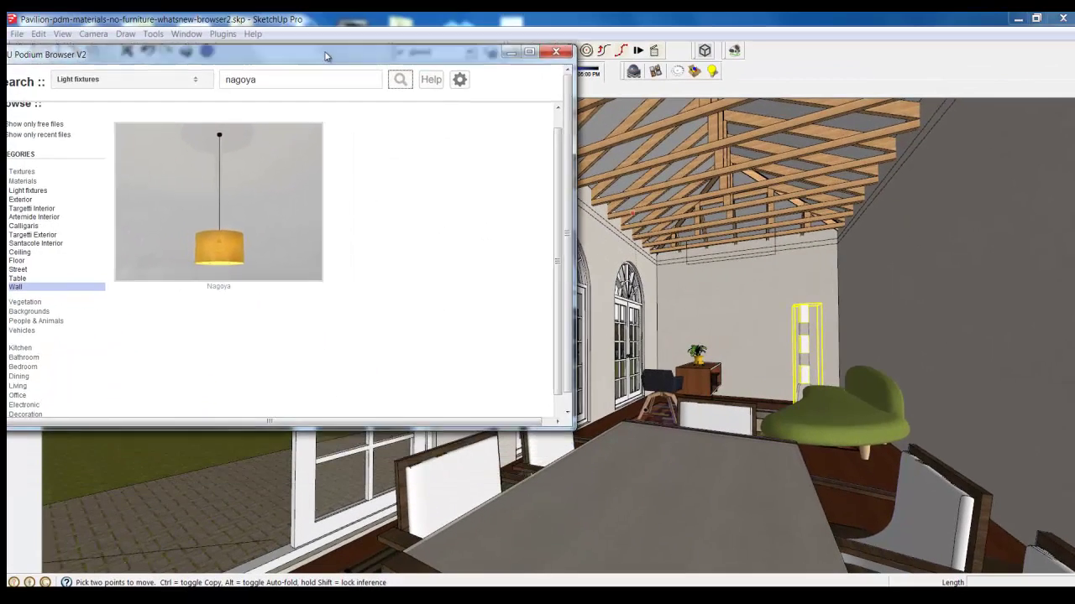
click(224, 199)
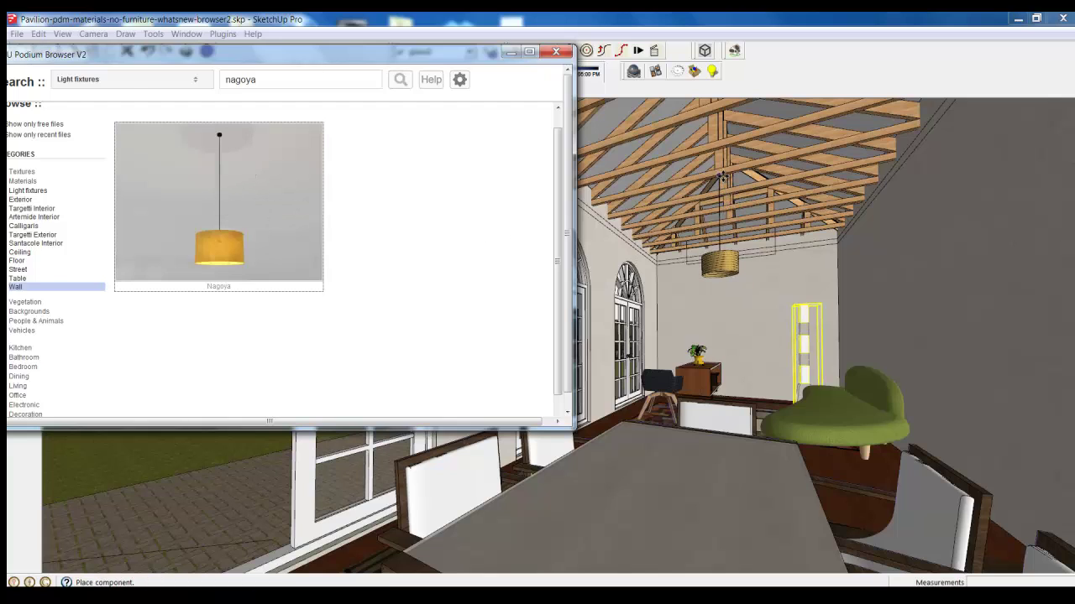
click(722, 177)
Step: Clear the 'nagoya' search query in Podium Browser
drag(422, 57, 565, 74)
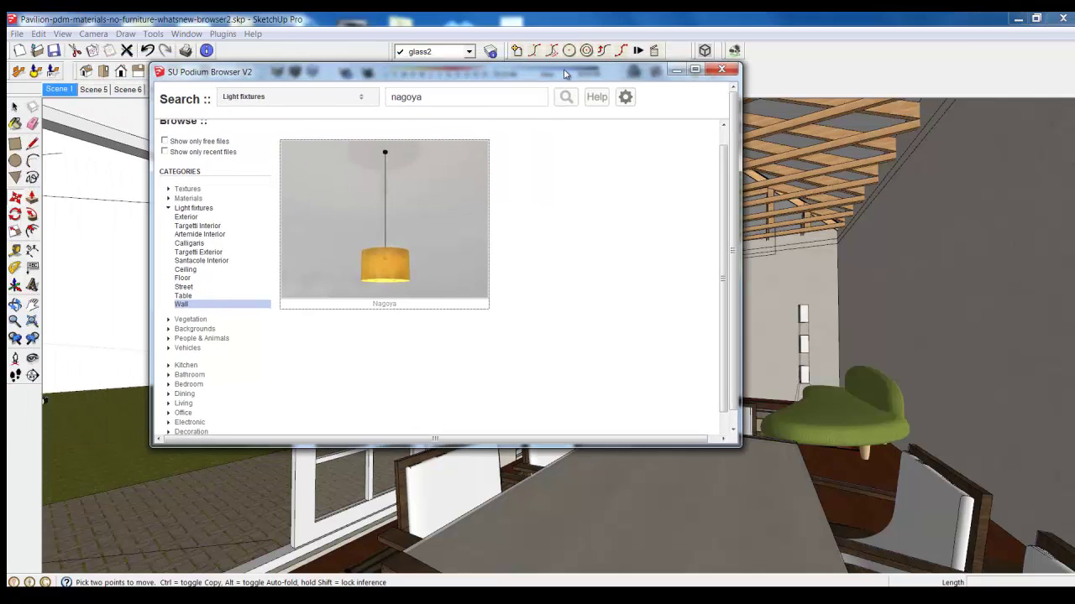
click(445, 93)
key(BackSpace)
key(BackSpace)
key(BackSpace)
key(BackSpace)
key(BackSpace)
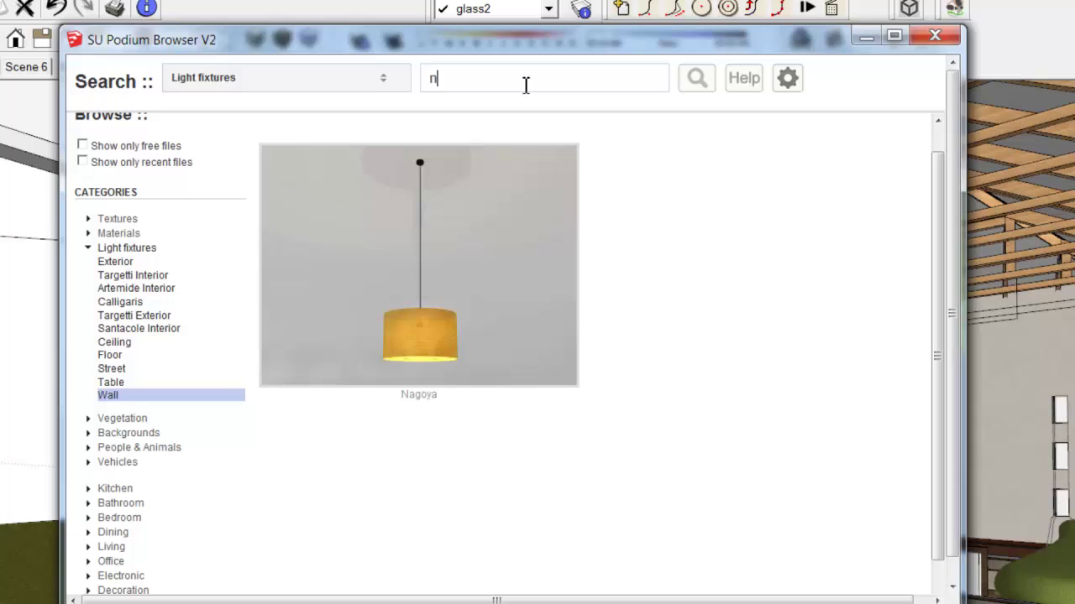
Step: Search 'mega' and place two pink-shaded Mega floor lamps, by the arched windows and the sofa
key(BackSpace)
text(mega)
key(Return)
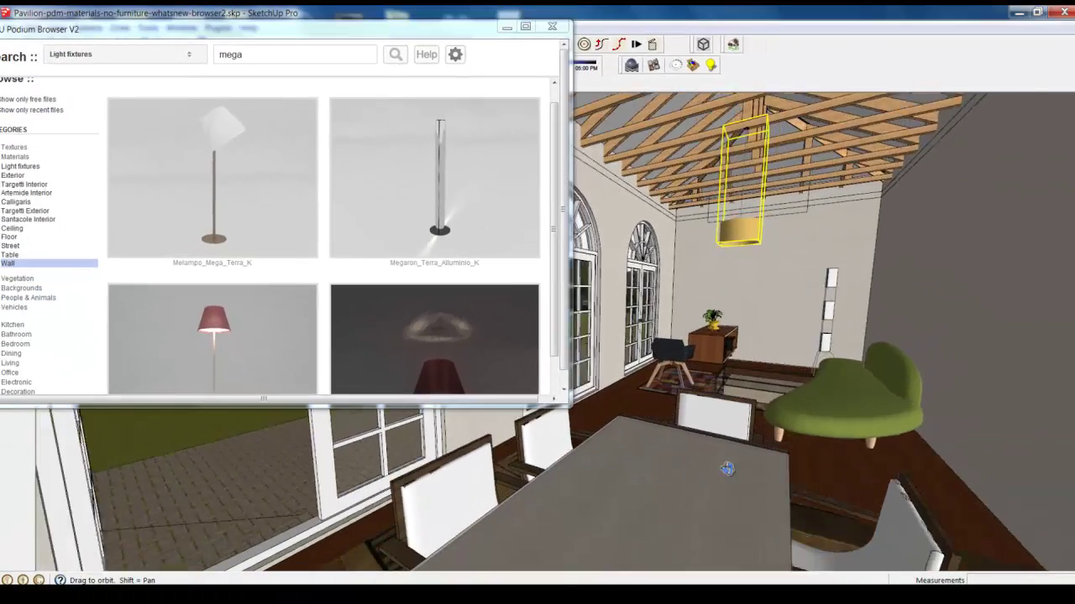
drag(727, 469, 678, 473)
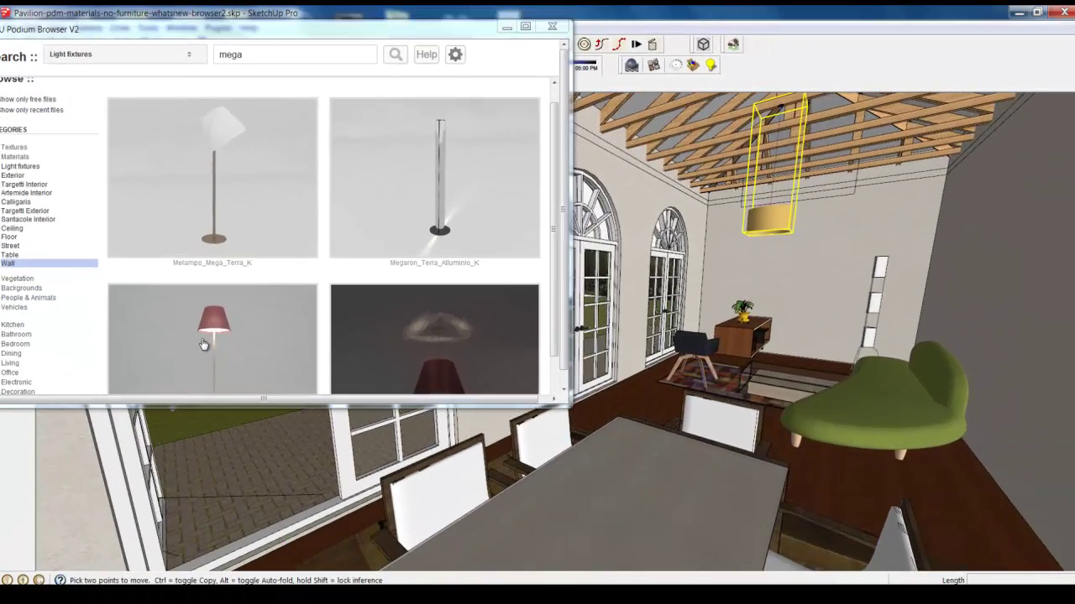
click(206, 345)
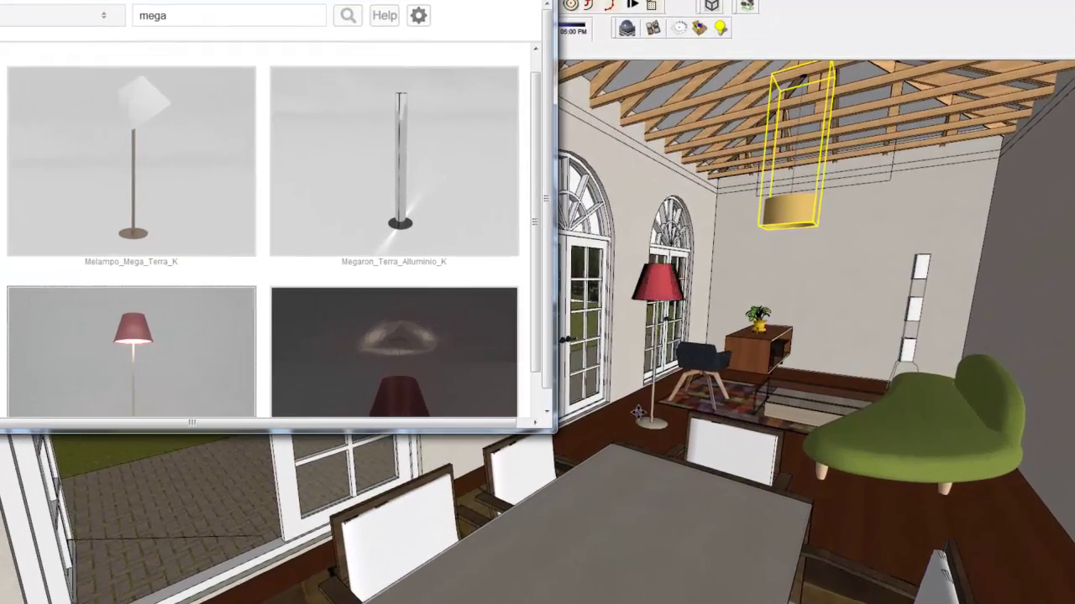
click(624, 418)
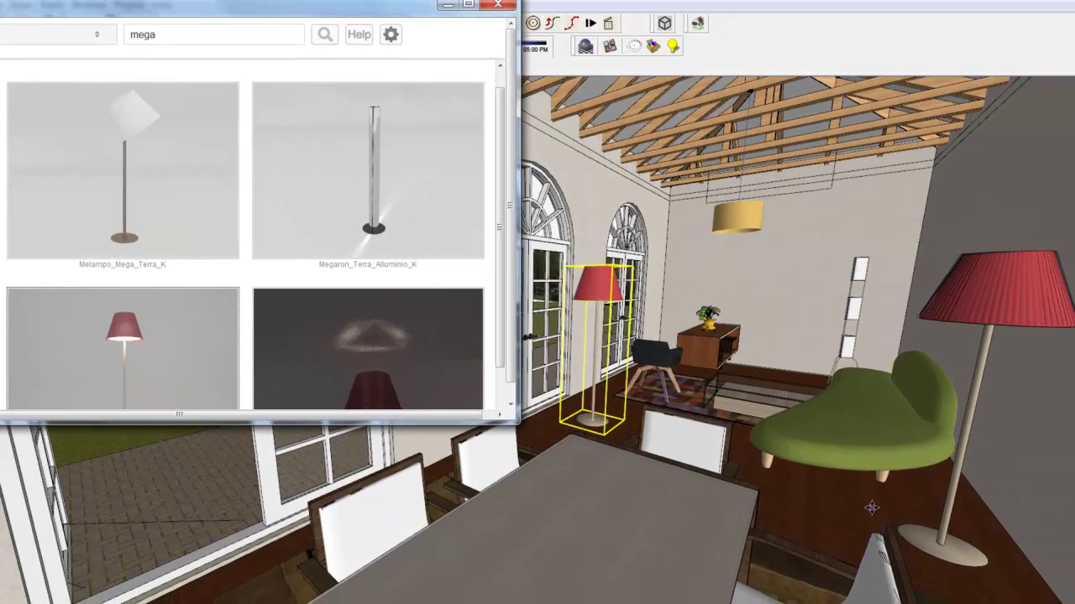
click(924, 518)
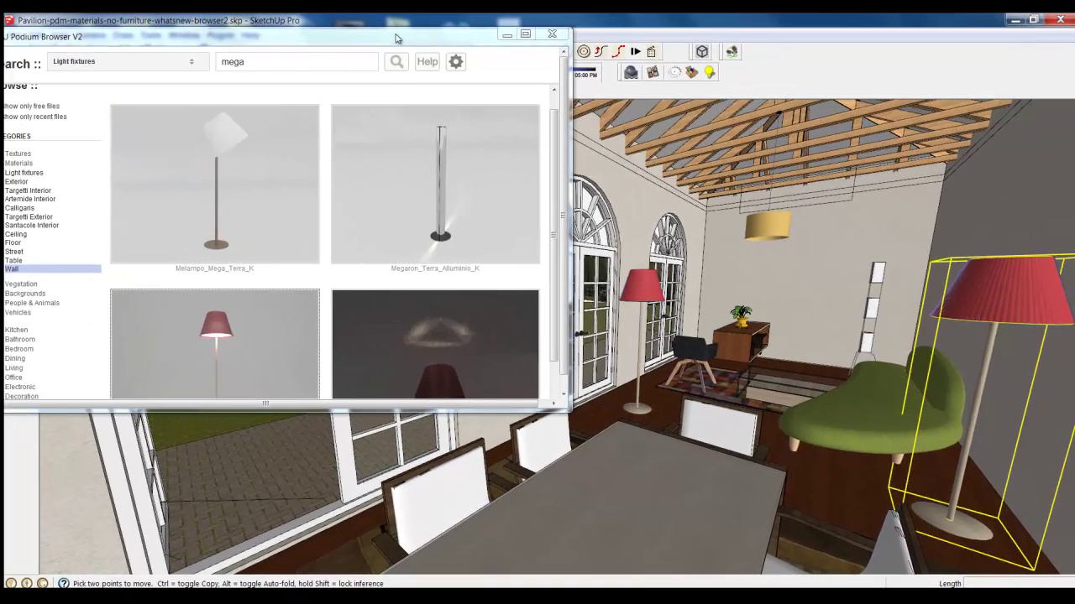
drag(397, 38, 544, 44)
Step: Place the Calligaris Evo_CS8014T table lamp on the dining table
click(166, 213)
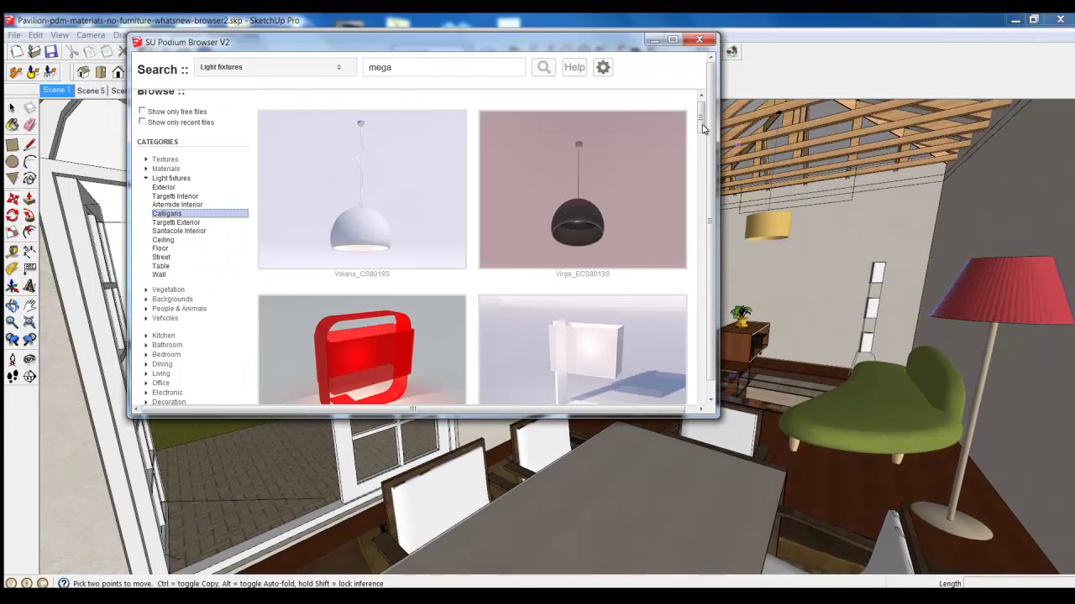
drag(701, 125, 680, 318)
click(579, 177)
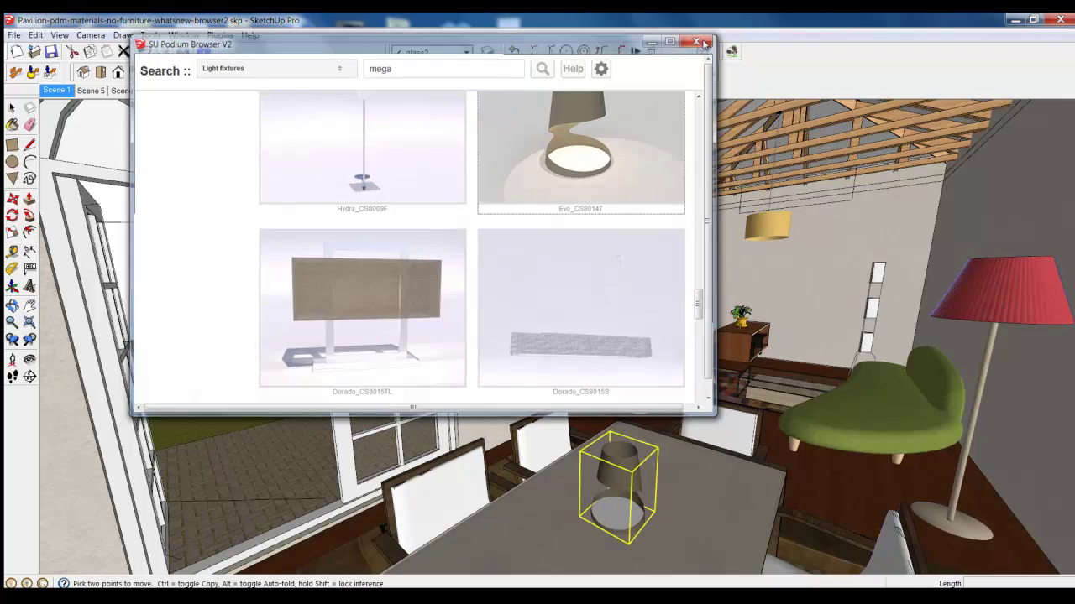
middle_drag(755, 265, 814, 252)
scroll(760, 268, up, 6)
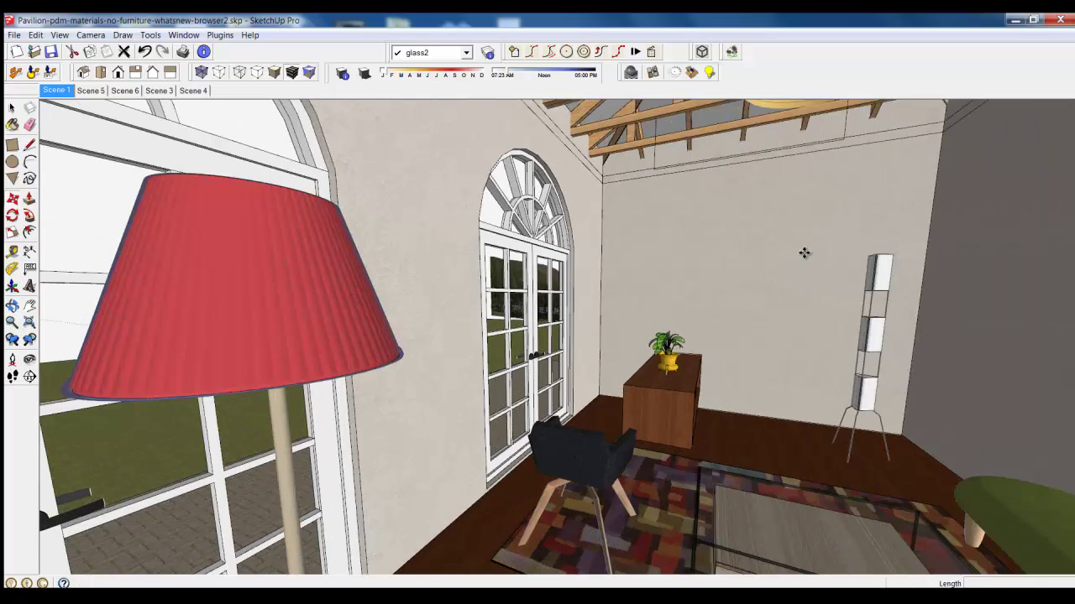
Step: Reopen Podium Browser and limit the search category to Decoration
click(691, 73)
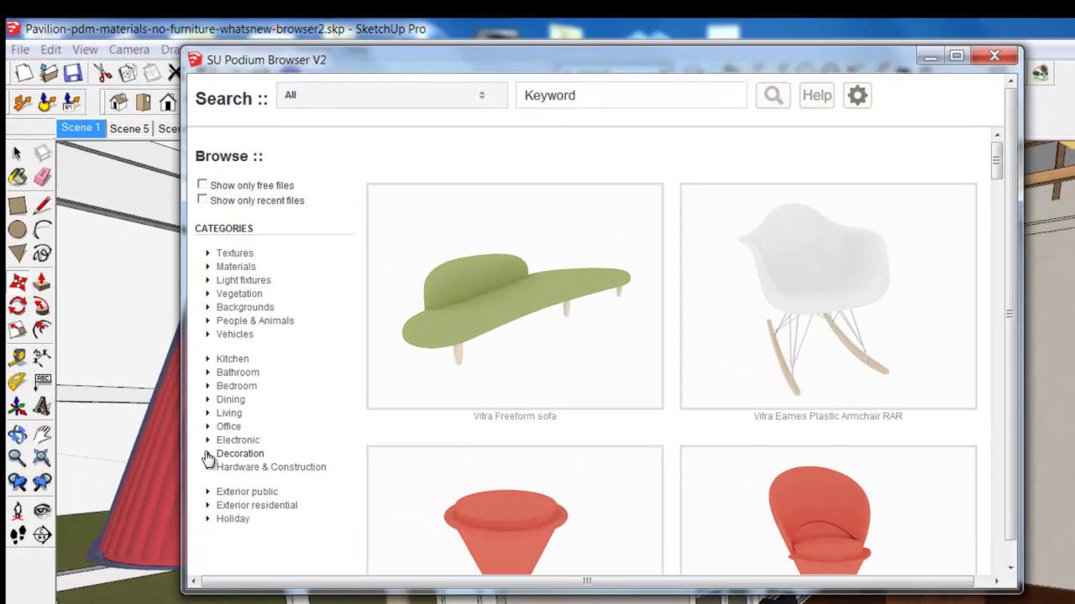
click(208, 455)
click(475, 93)
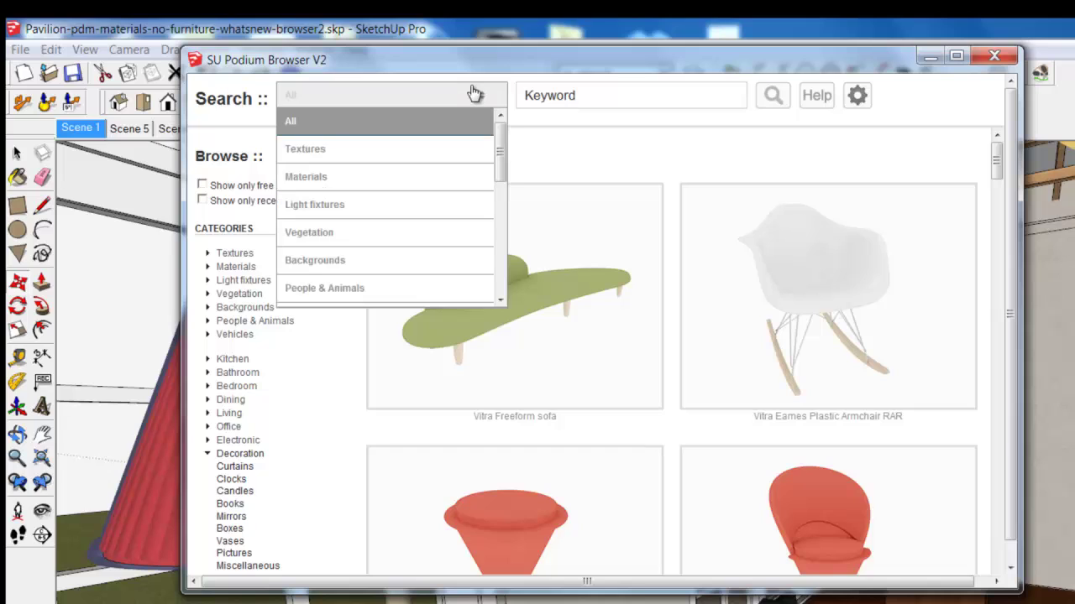
scroll(475, 93, down, 9)
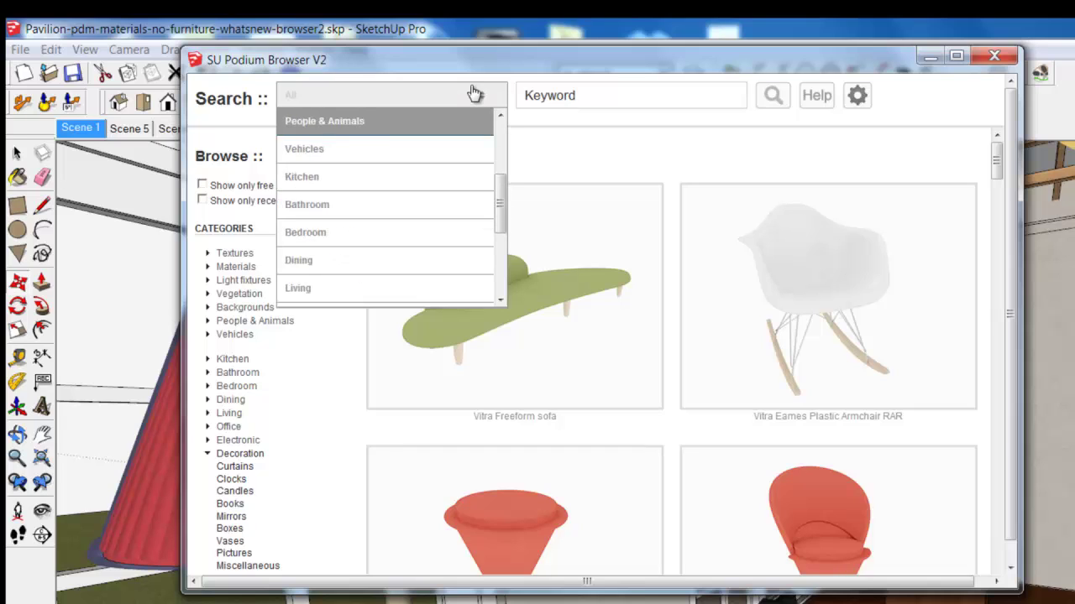
scroll(475, 94, down, 6)
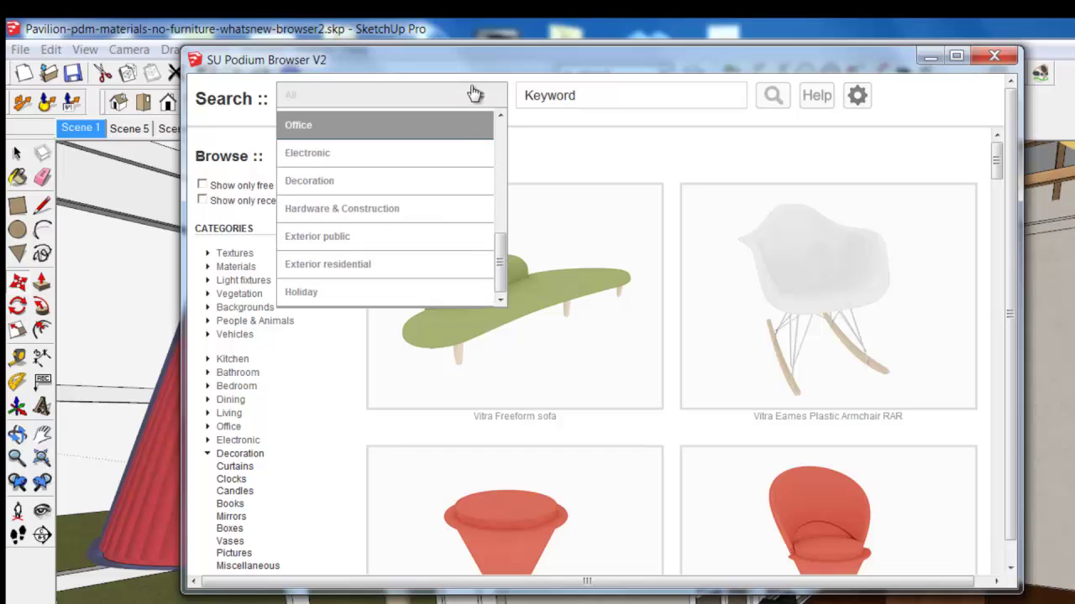
click(475, 94)
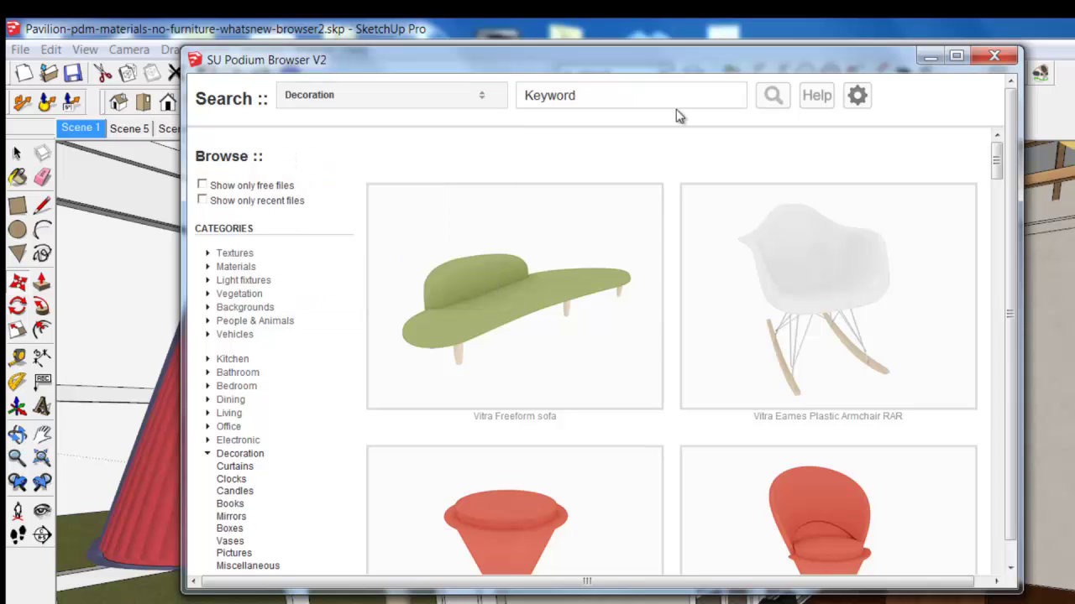
Step: Search 'dylan' and hang the Dylan Deguci paintings on the back wall above the cabinet
click(577, 98)
text(dylan)
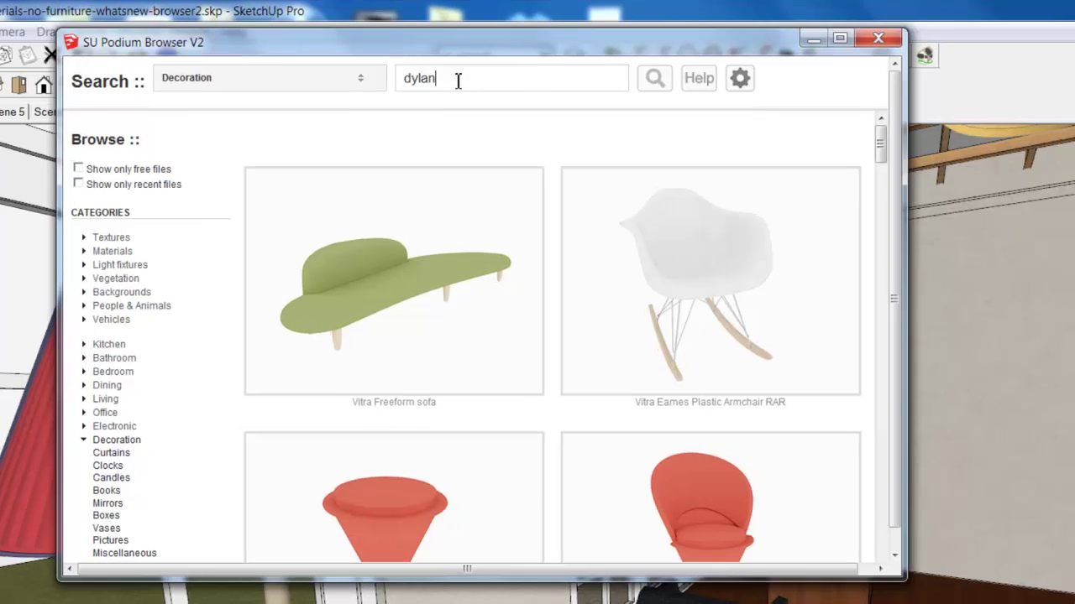
click(654, 78)
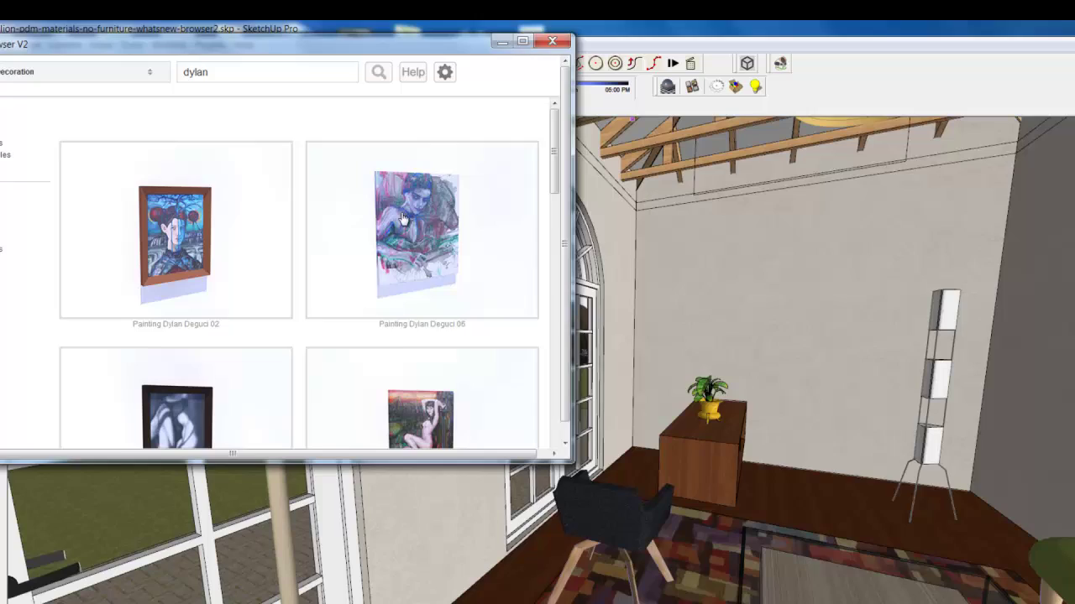
click(710, 286)
click(663, 276)
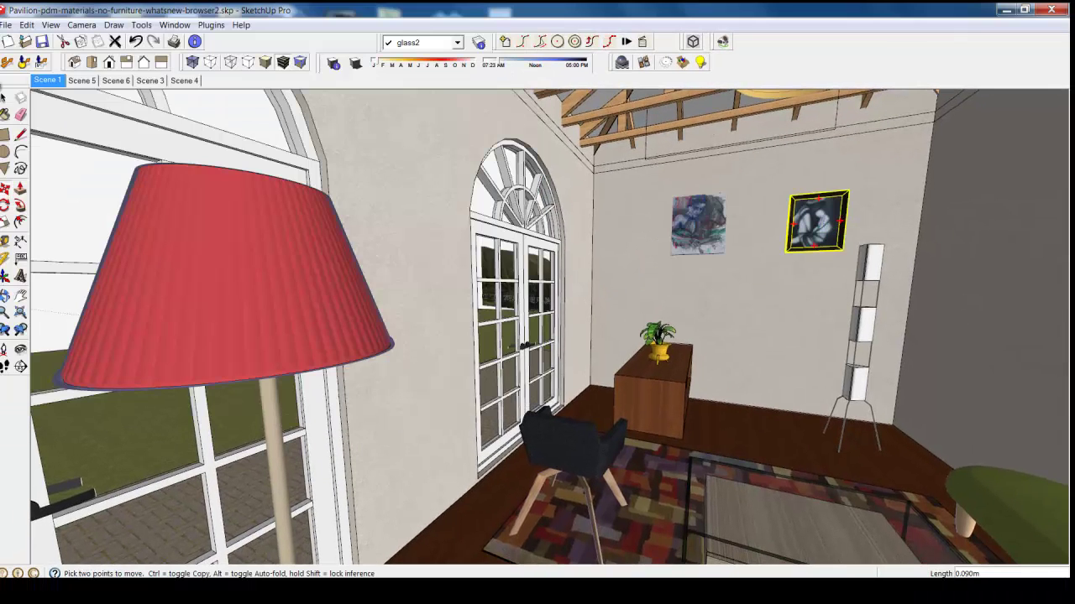
Step: Switch to the Select tool and launch the Podium Walker preview of the furnished interior
click(3, 98)
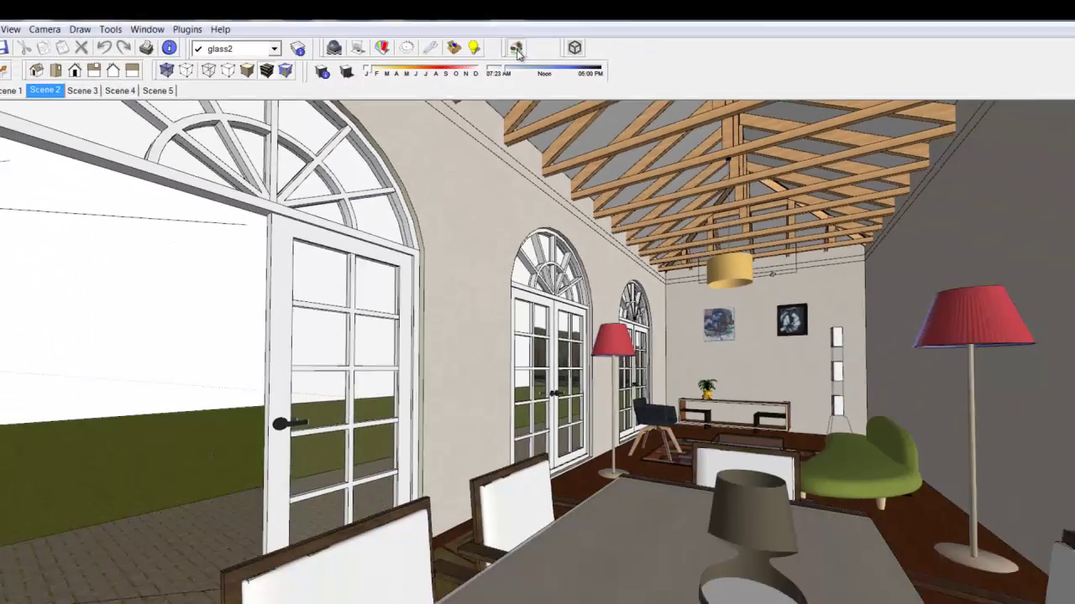
click(541, 94)
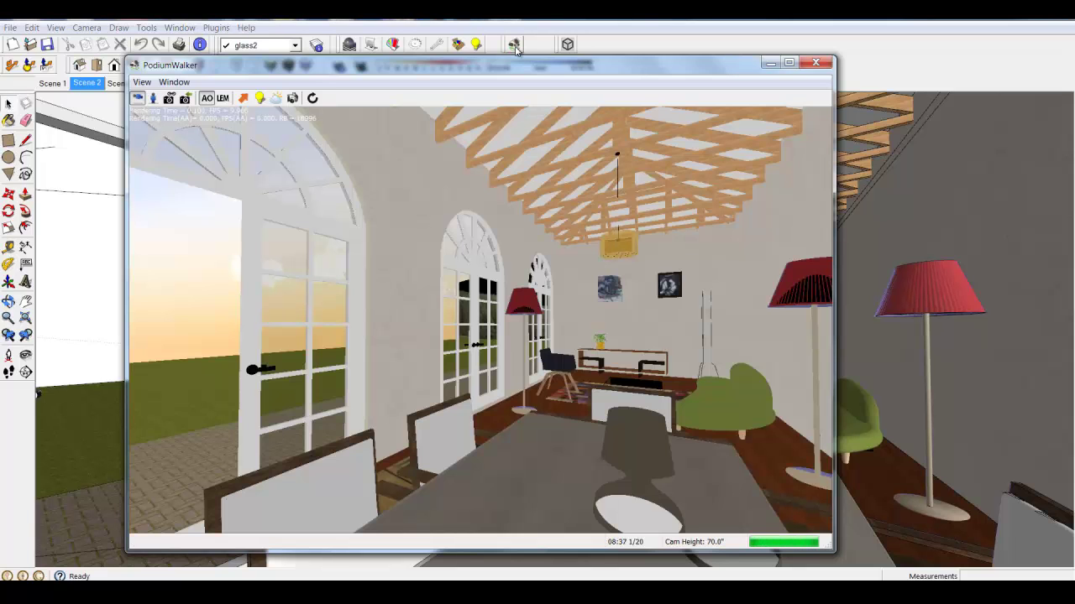
Step: Maximize the Podium Walker preview and walk the camera forward toward the two spotlit paintings
click(788, 63)
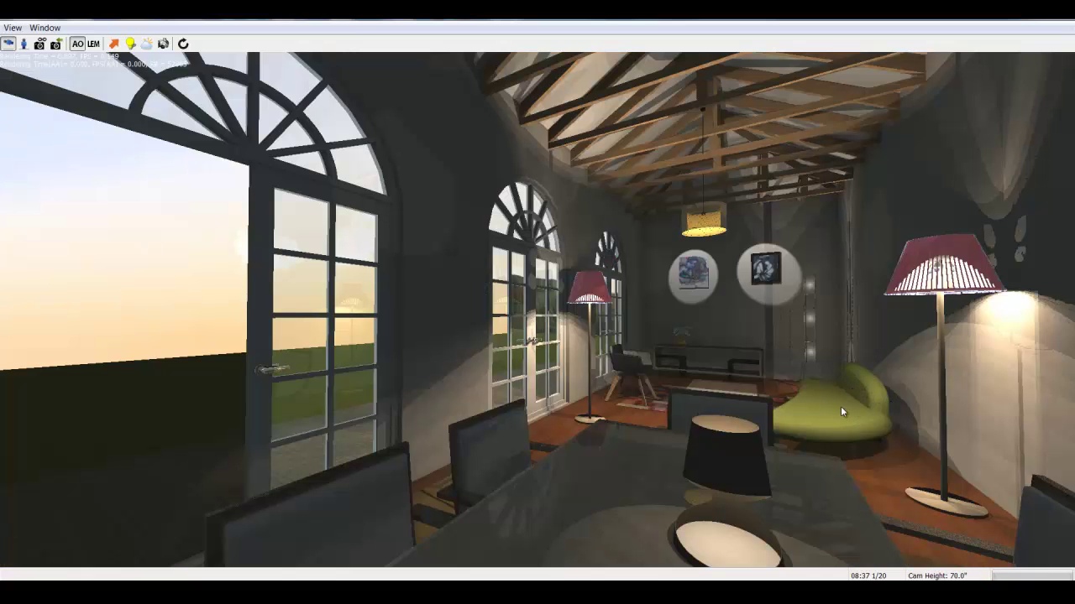
drag(840, 391, 825, 323)
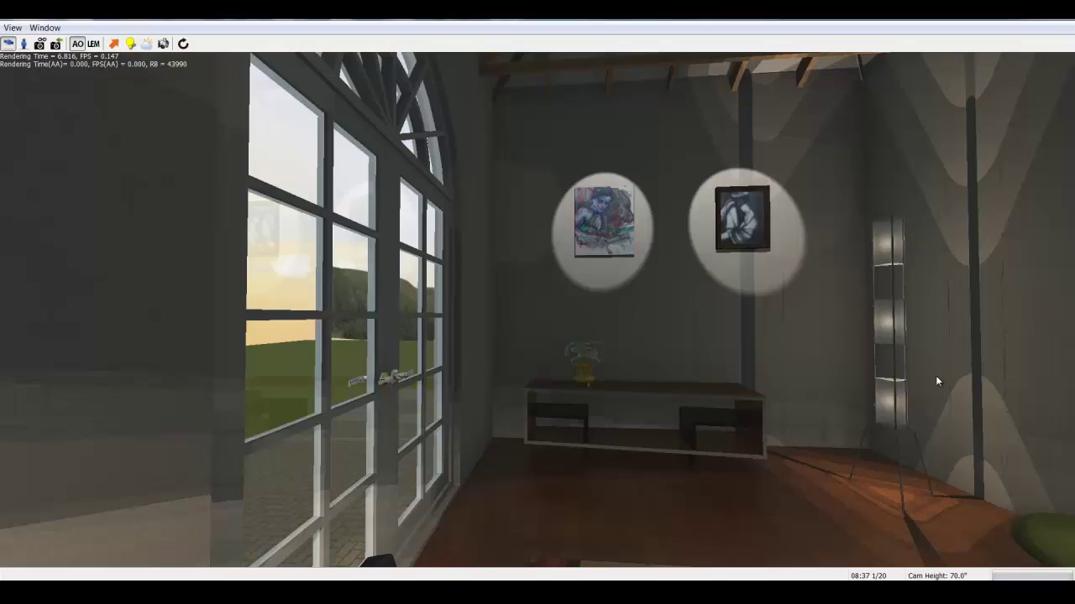
Step: Apply the Scene 2 preset to show the lamp-lit dining area at 11:00
click(115, 44)
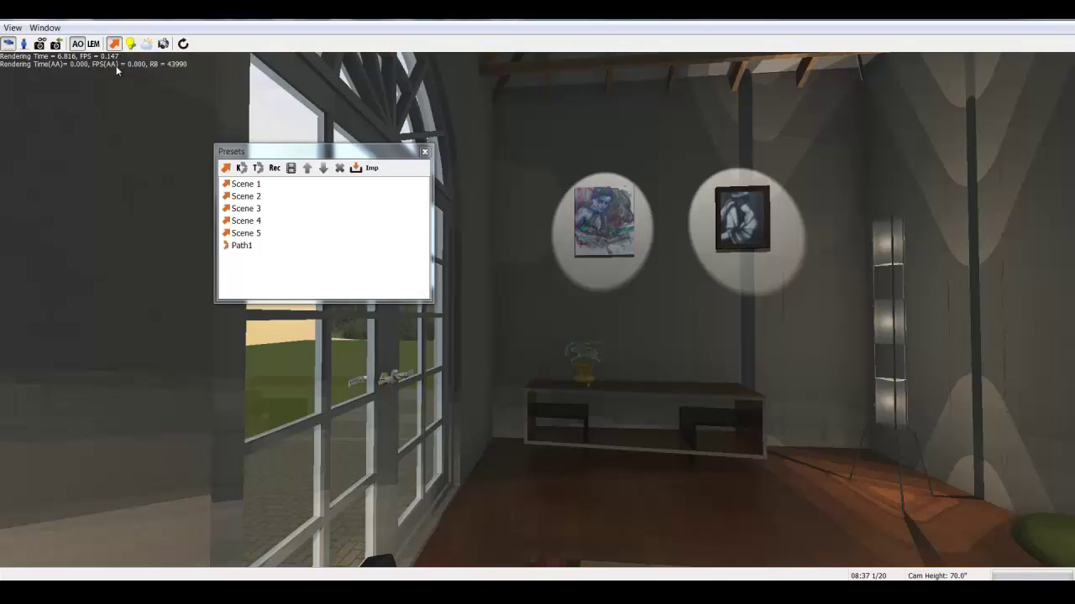
click(256, 200)
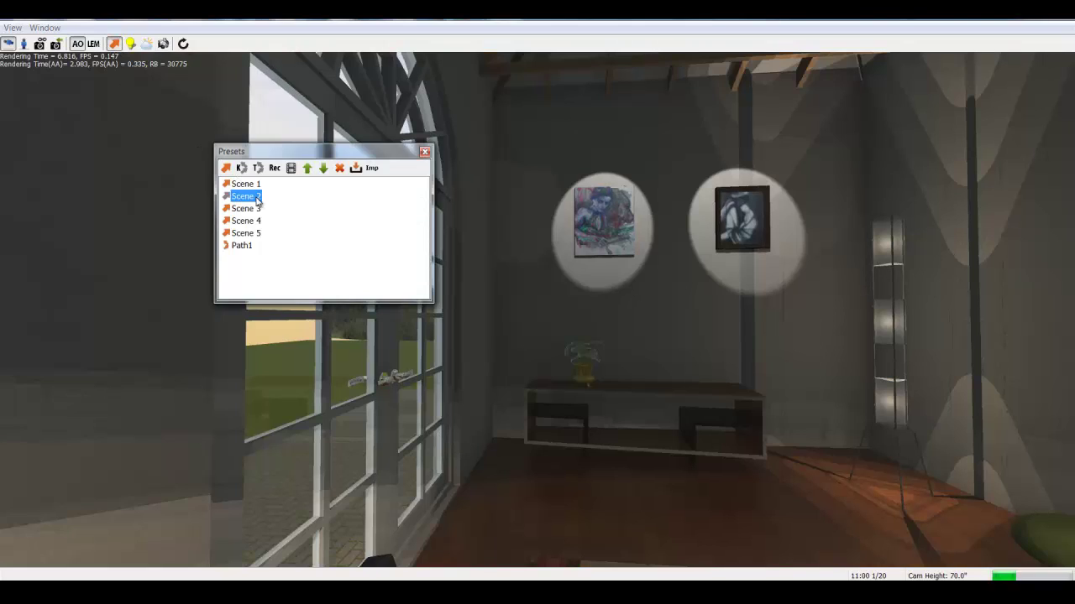